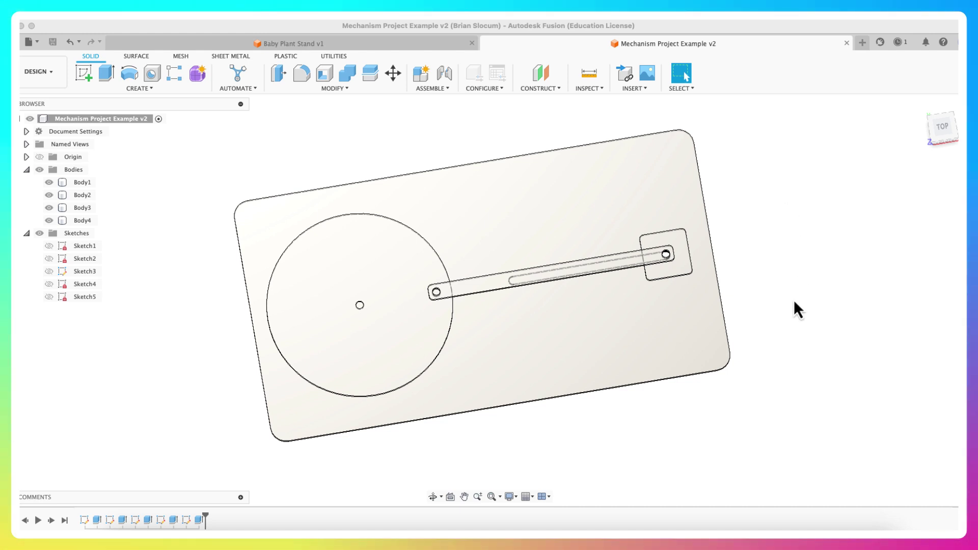
# Step: Orbit the model to inspect it from the front, edge-on and from underneath
pyautogui.keyDown('shift'); pyautogui.moveTo(794, 299); pyautogui.dragTo(792, 255, button='middle'); pyautogui.keyUp('shift')
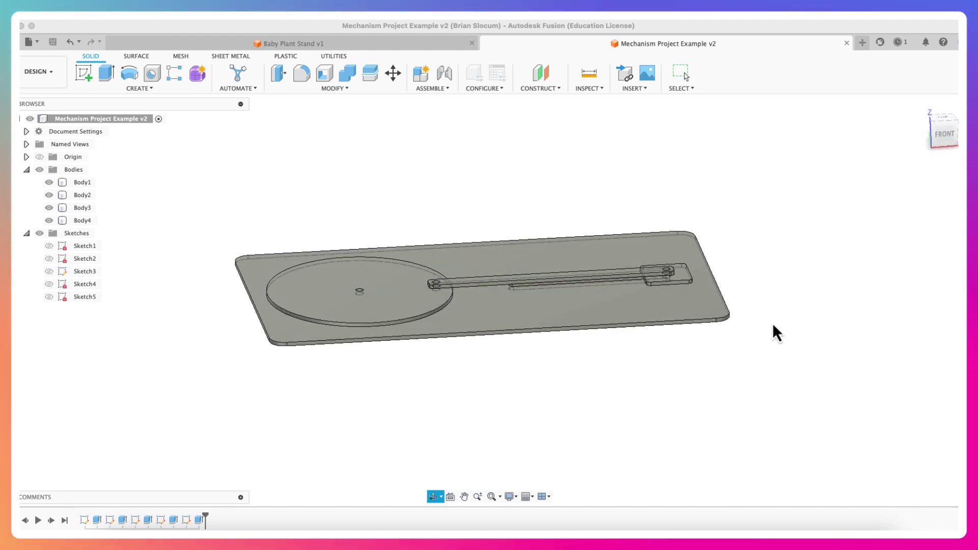
pyautogui.moveTo(772, 324)
pyautogui.keyDown('shift'); pyautogui.mouseDown(button='middle')
pyautogui.moveTo(772, 294)
pyautogui.moveTo(773, 321)
pyautogui.mouseUp(button='middle'); pyautogui.keyUp('shift')
pyautogui.press('Escape')
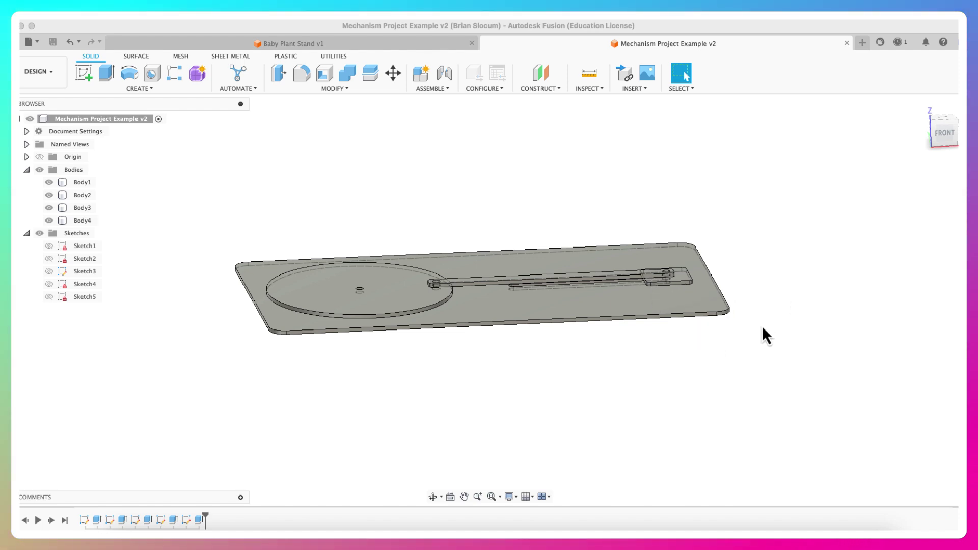
pyautogui.keyDown('shift'); pyautogui.moveTo(762, 343); pyautogui.dragTo(756, 380, button='middle'); pyautogui.keyUp('shift')
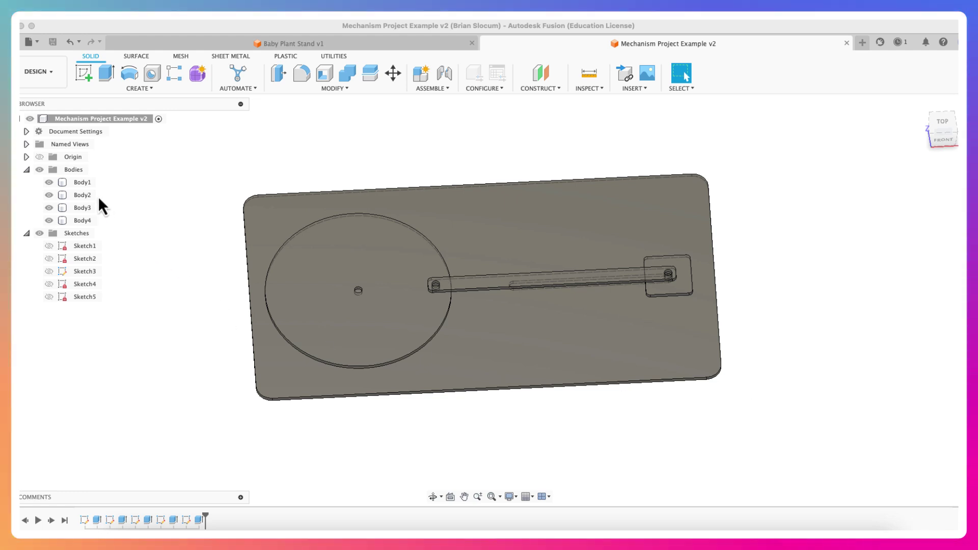
# Step: Toggle Body1–Body4 off and on to identify plate, disc, link bar and slider; collapse Sketches
pyautogui.click(49, 183)
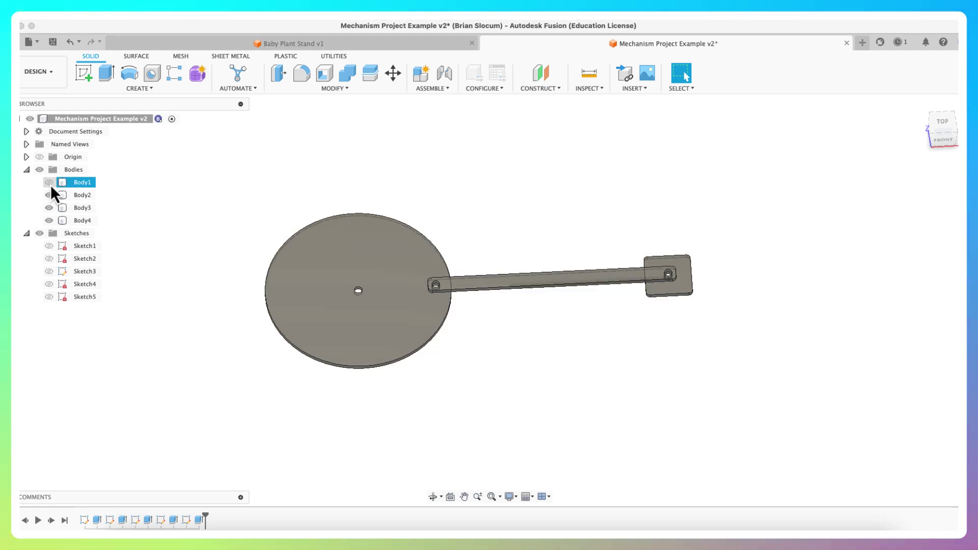
pyautogui.click(49, 183)
pyautogui.click(49, 196)
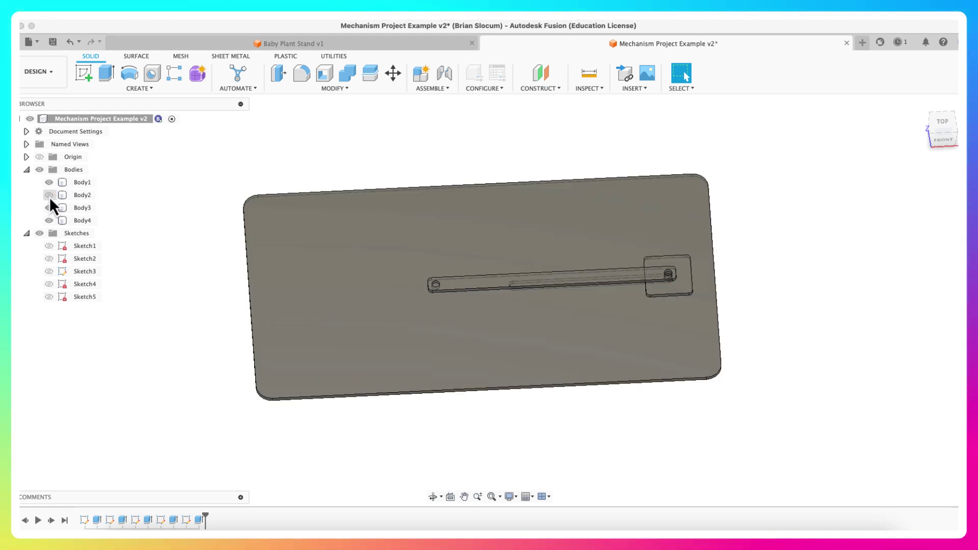
pyautogui.click(49, 196)
pyautogui.click(48, 208)
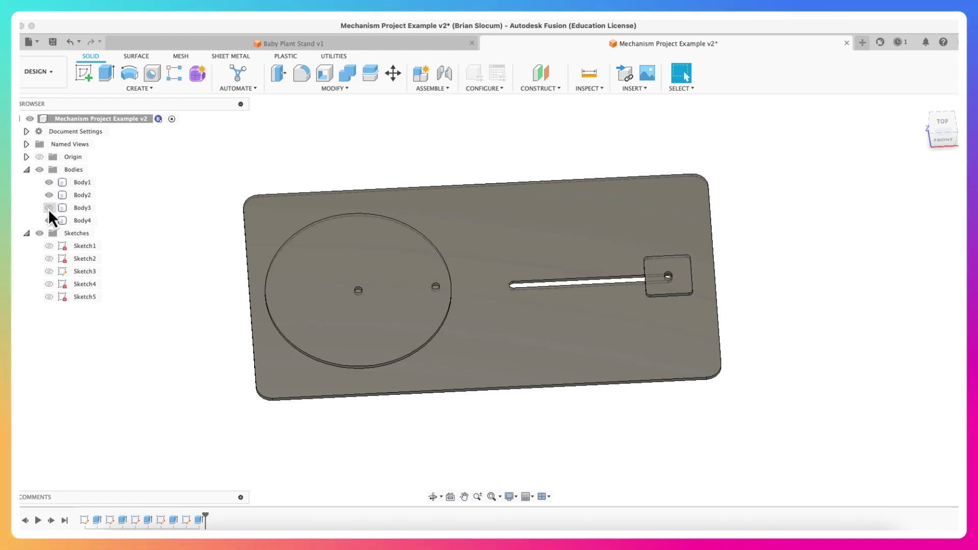
pyautogui.click(49, 208)
pyautogui.click(48, 220)
pyautogui.click(49, 220)
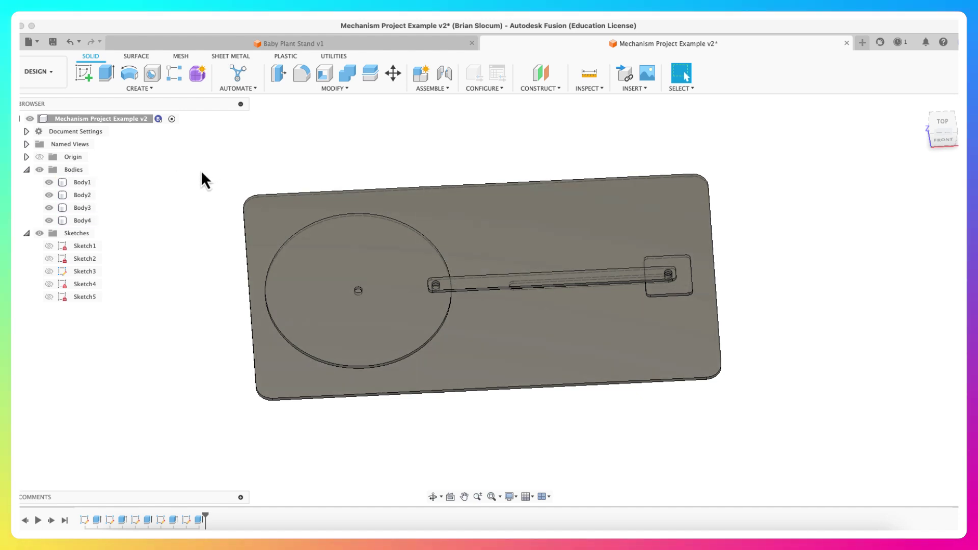
pyautogui.click(26, 234)
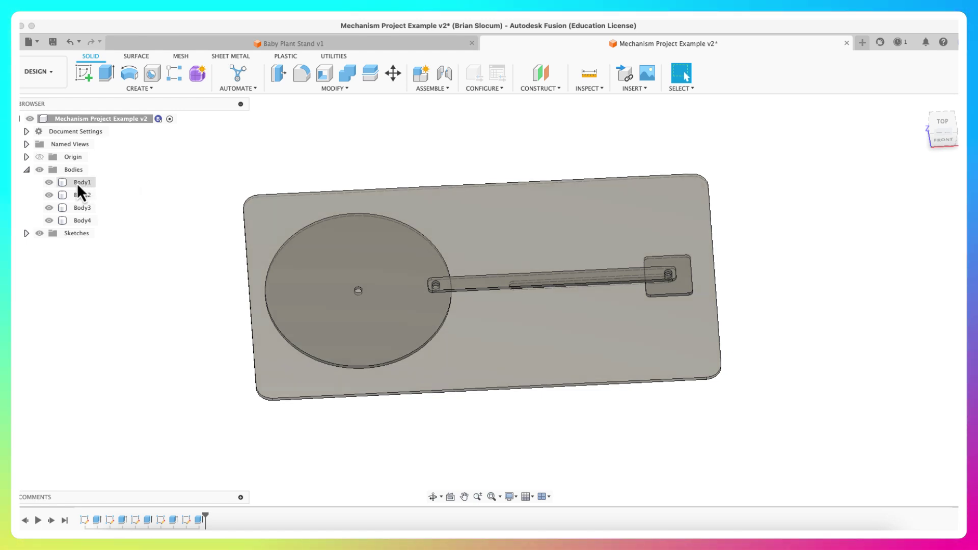
# Step: Convert Body1 into its own component with Create Components from Bodies and rename it 'Base Plate'
pyautogui.rightClick(77, 182)
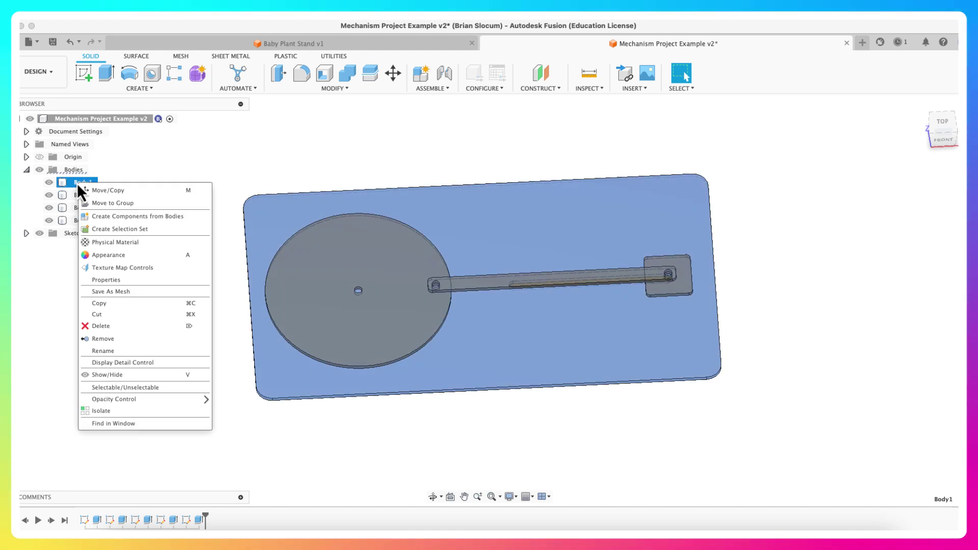
pyautogui.click(105, 219)
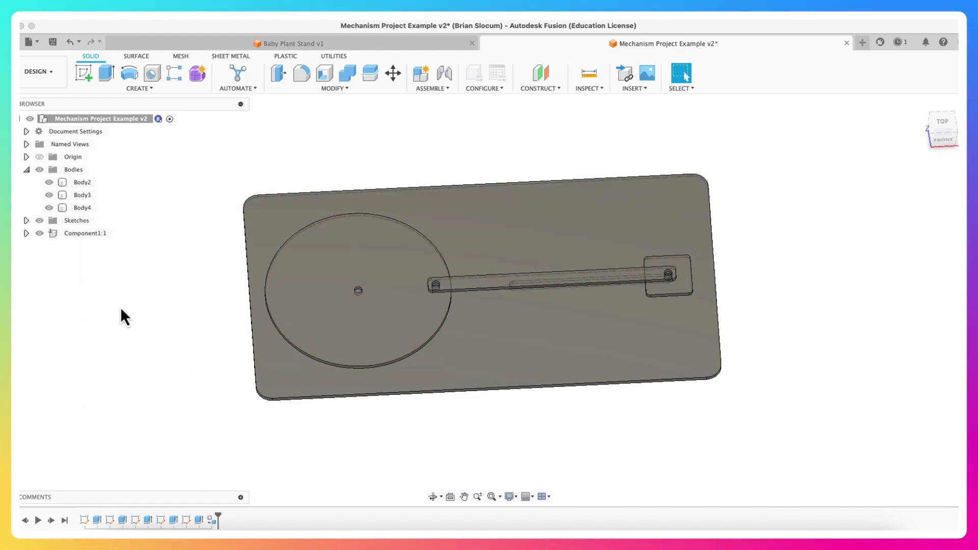
pyautogui.doubleClick(80, 235)
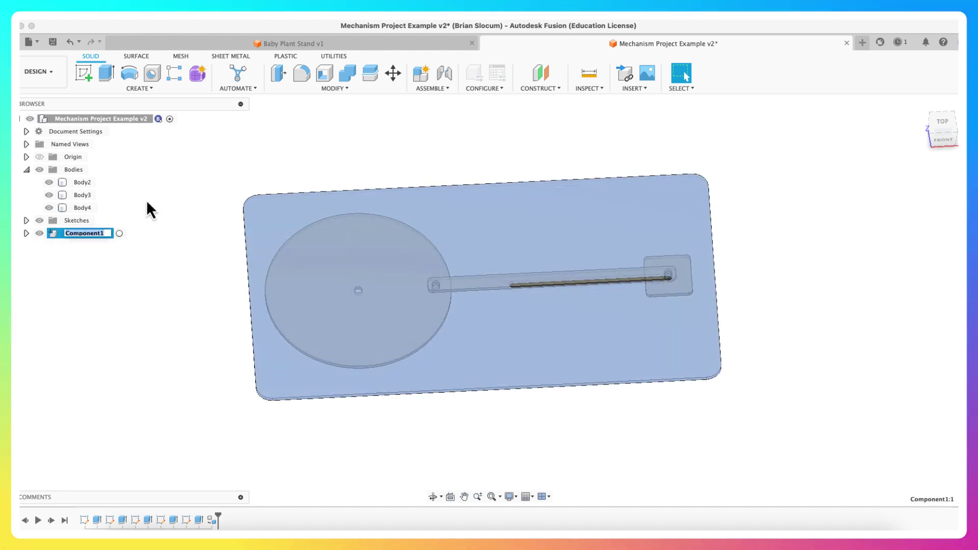
pyautogui.write('B')
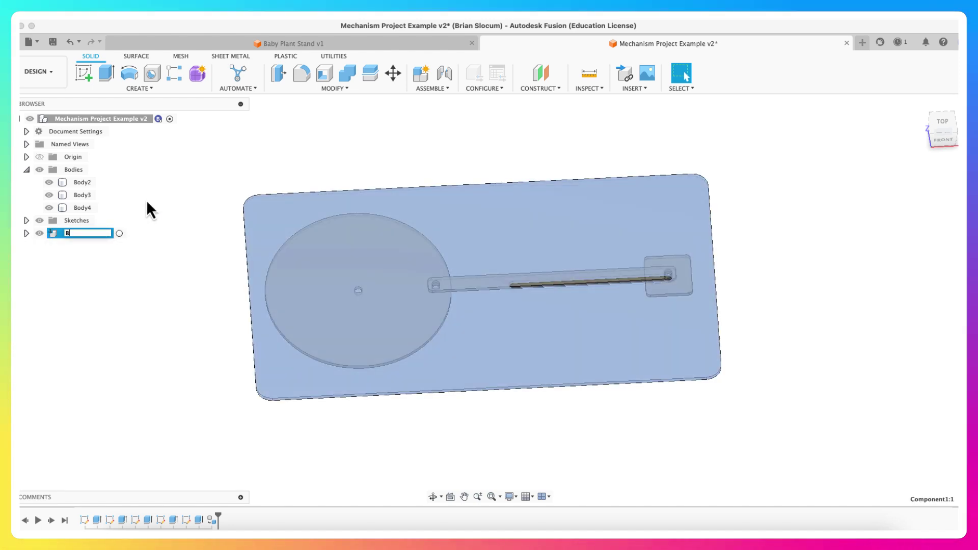
pyautogui.write('ase Plate')
pyautogui.press('Return')
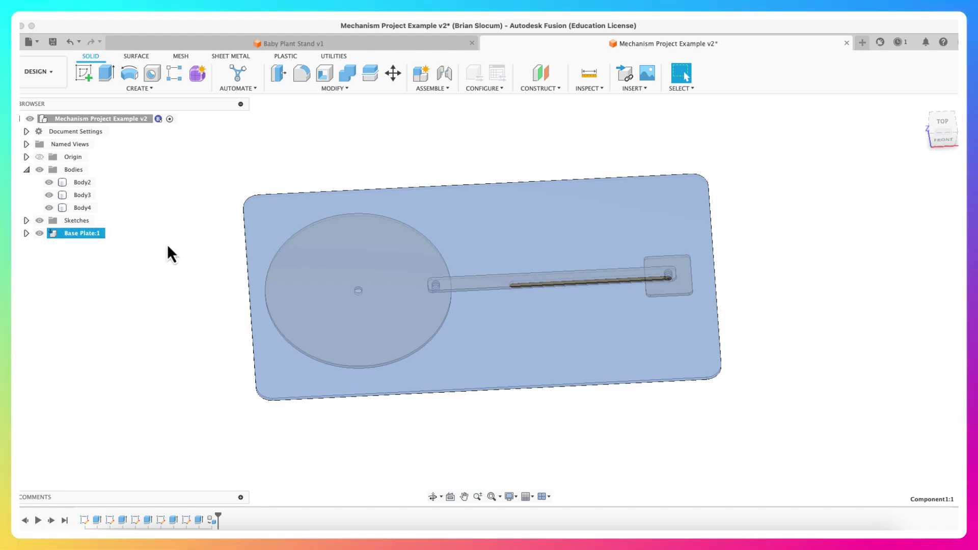
# Step: Make the Body2 disc a component named 'Rotary Plate'
pyautogui.rightClick(87, 182)
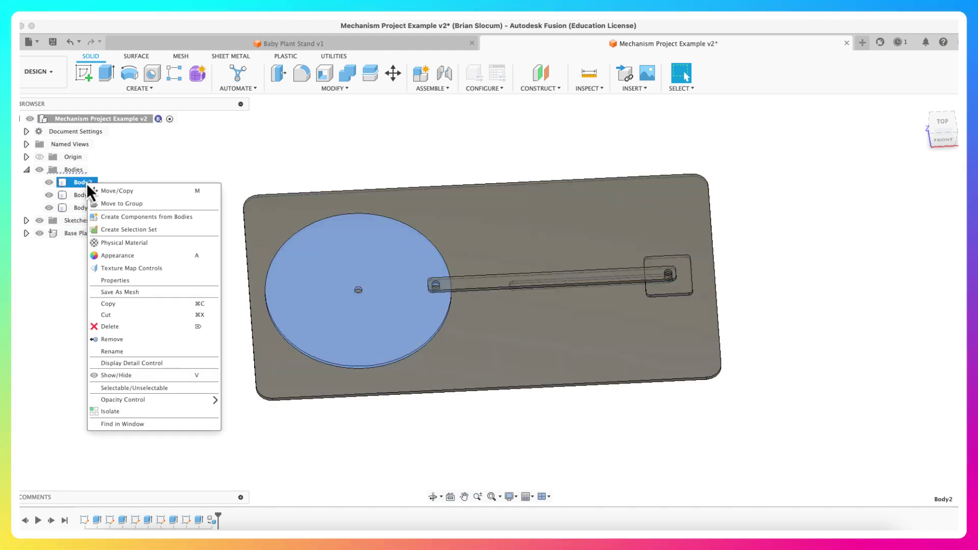
pyautogui.click(112, 219)
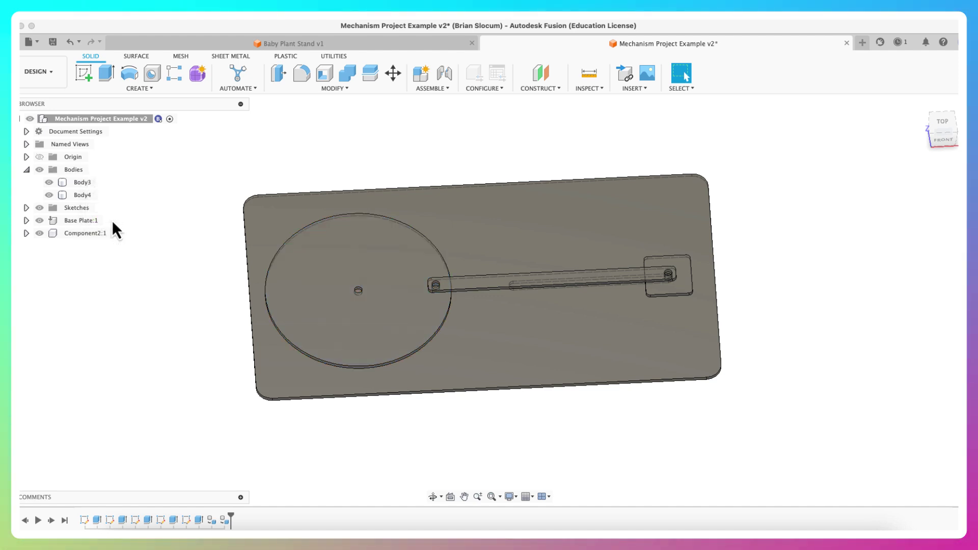
pyautogui.click(82, 237)
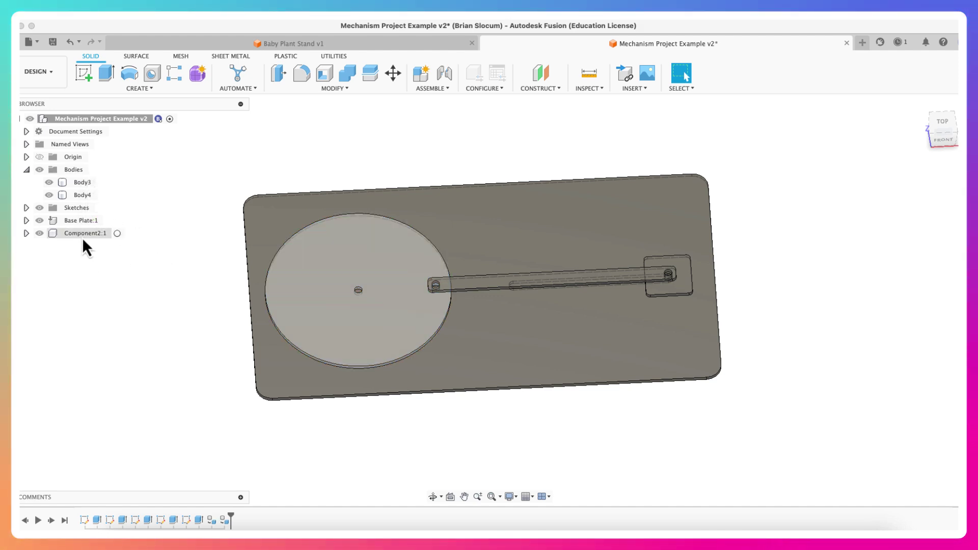
pyautogui.click(82, 238)
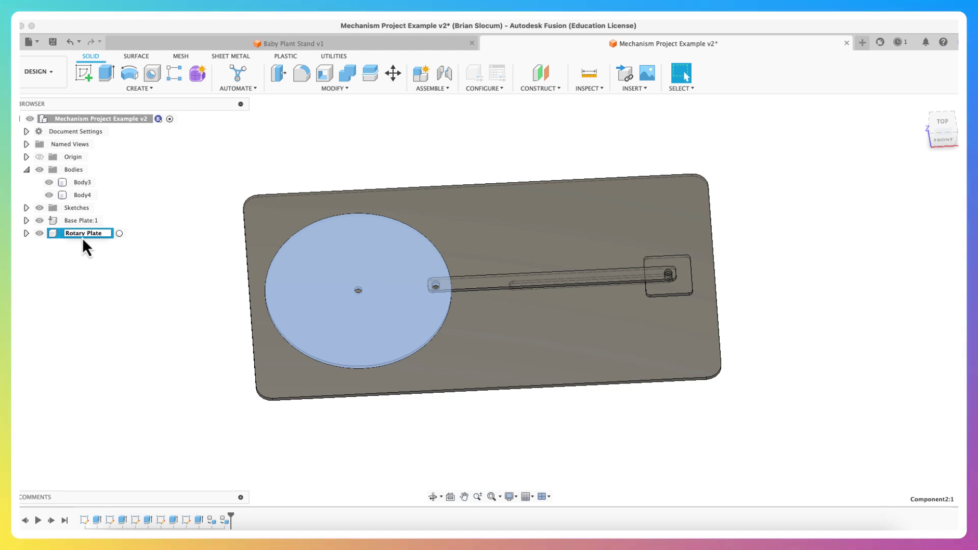
pyautogui.press('Return')
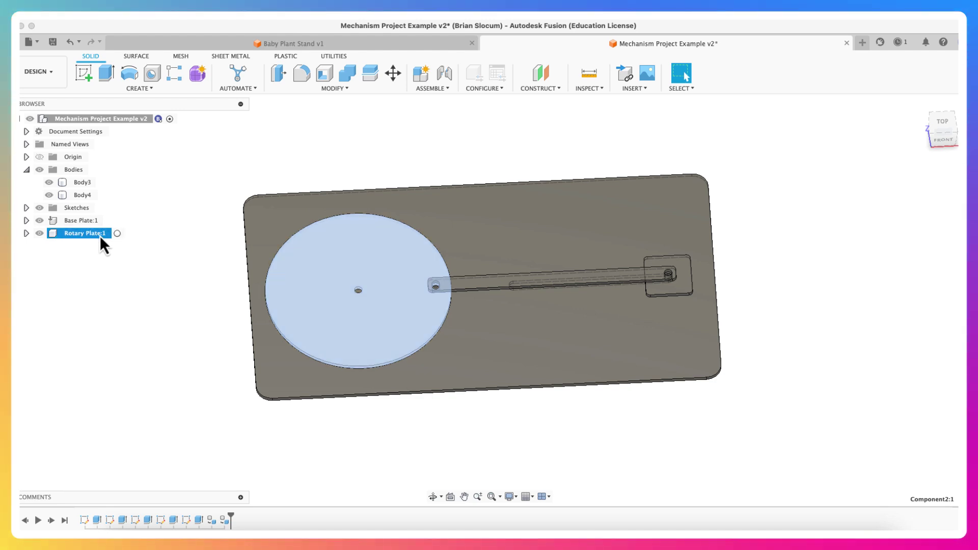
# Step: Make the Body3 arm a component named 'Linkage Arm'
pyautogui.rightClick(79, 182)
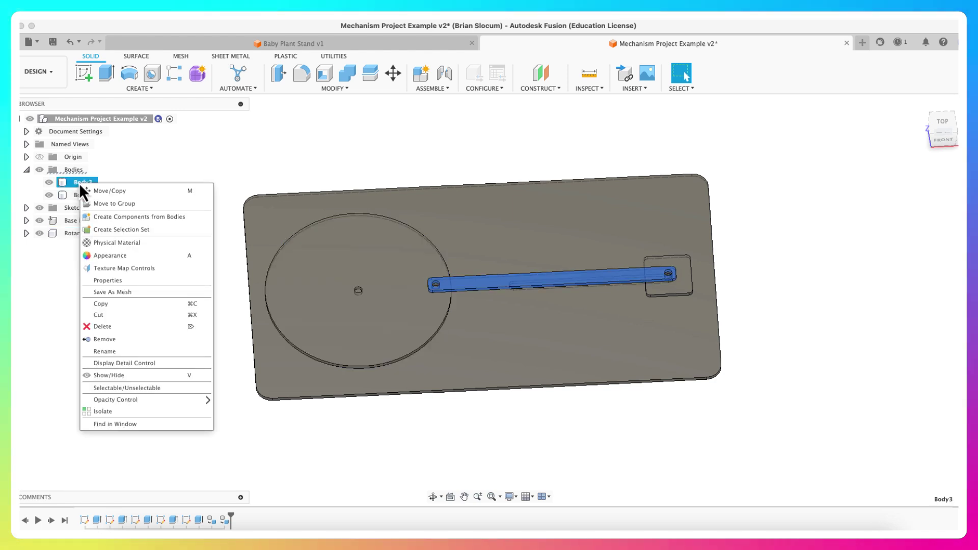
pyautogui.click(106, 216)
pyautogui.doubleClick(79, 233)
pyautogui.write('Linkage Arm')
pyautogui.press('Return')
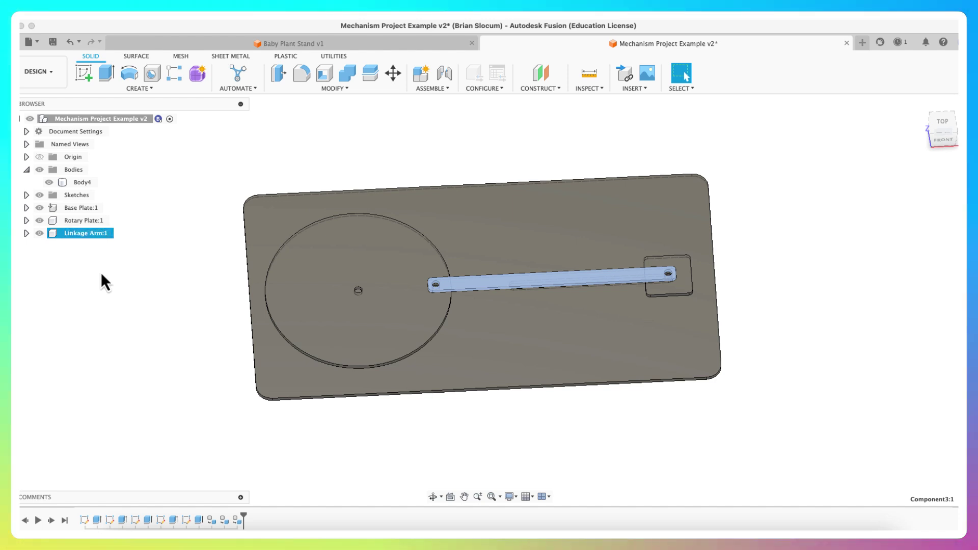
# Step: Make the Body4 slider block a component and enter the name 'Slider'
pyautogui.rightClick(80, 183)
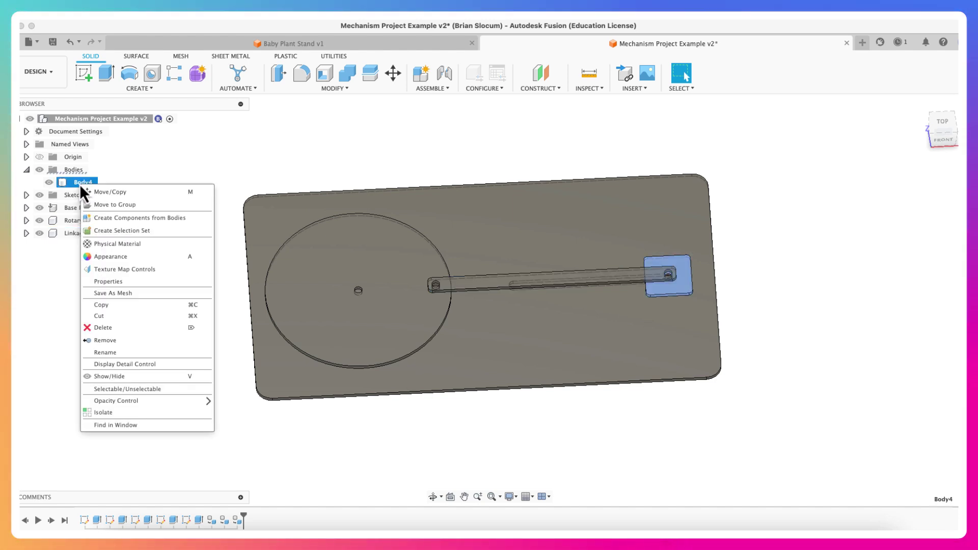
pyautogui.click(110, 222)
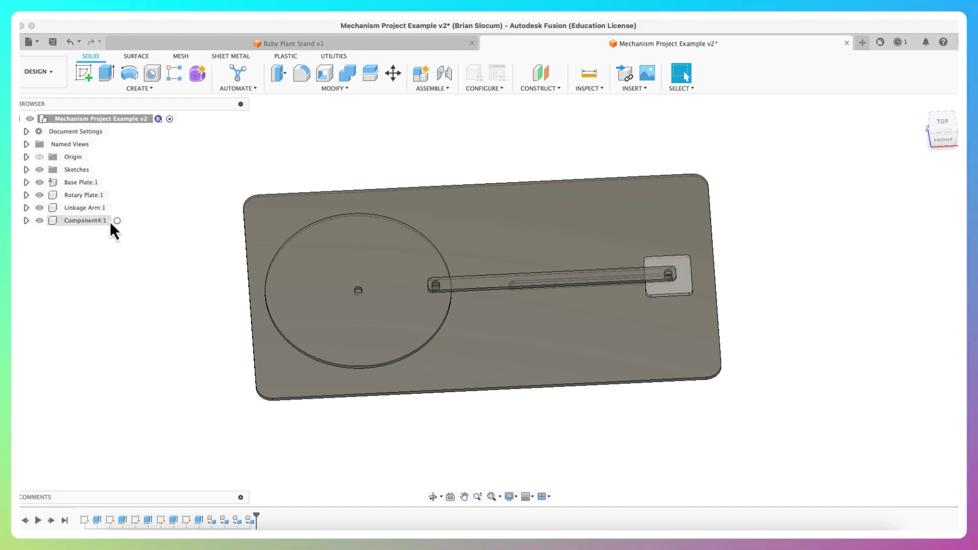
pyautogui.click(75, 223)
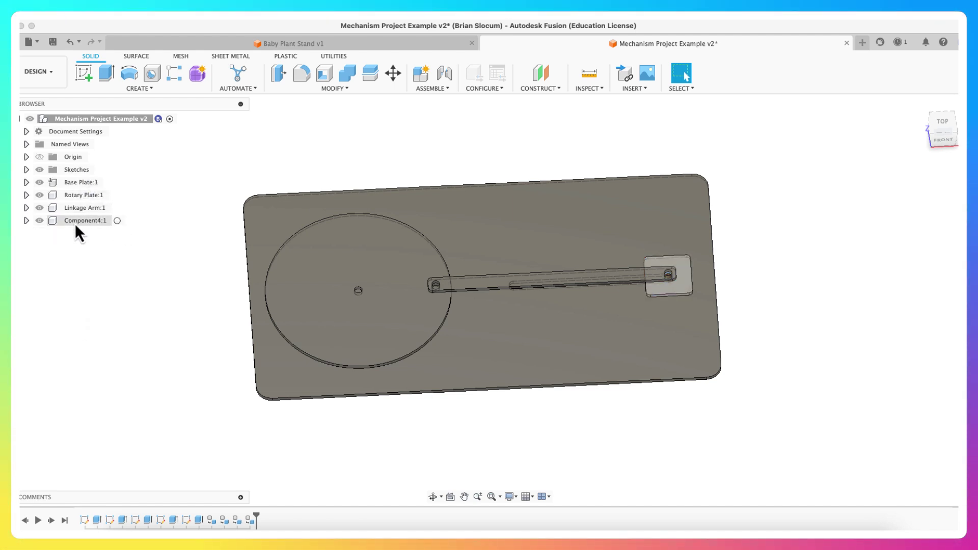
pyautogui.click(75, 223)
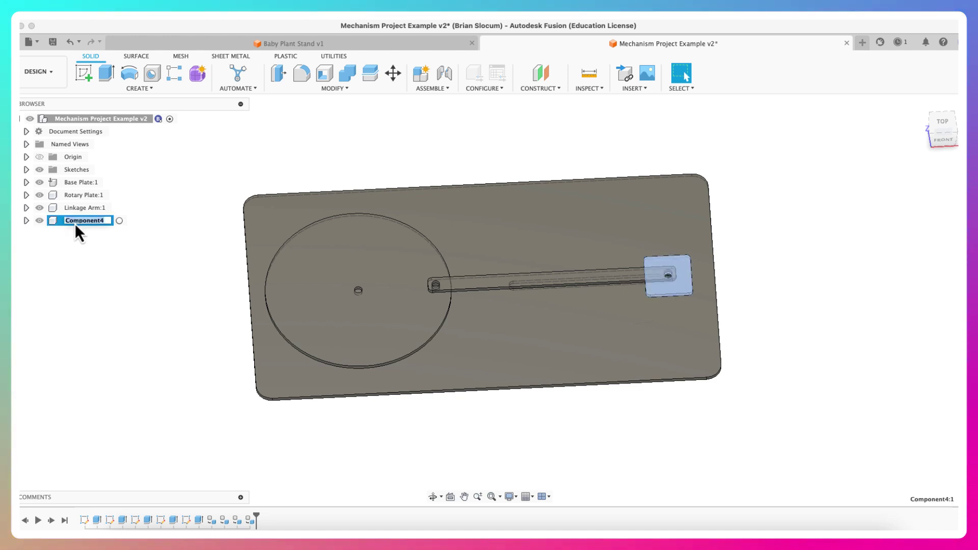
pyautogui.write('Slider')
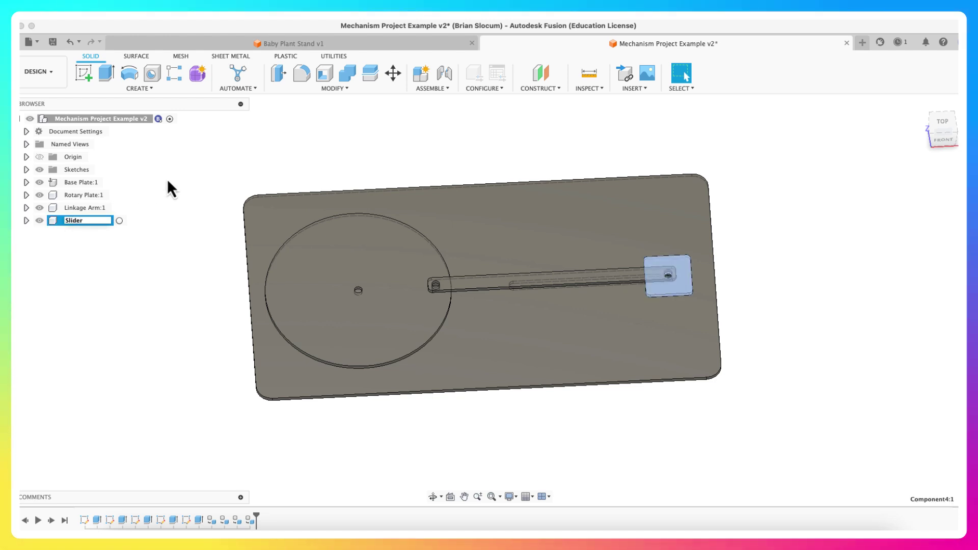
# Step: Commit the 'Slider' name for the slider block's component
pyautogui.press('Return')
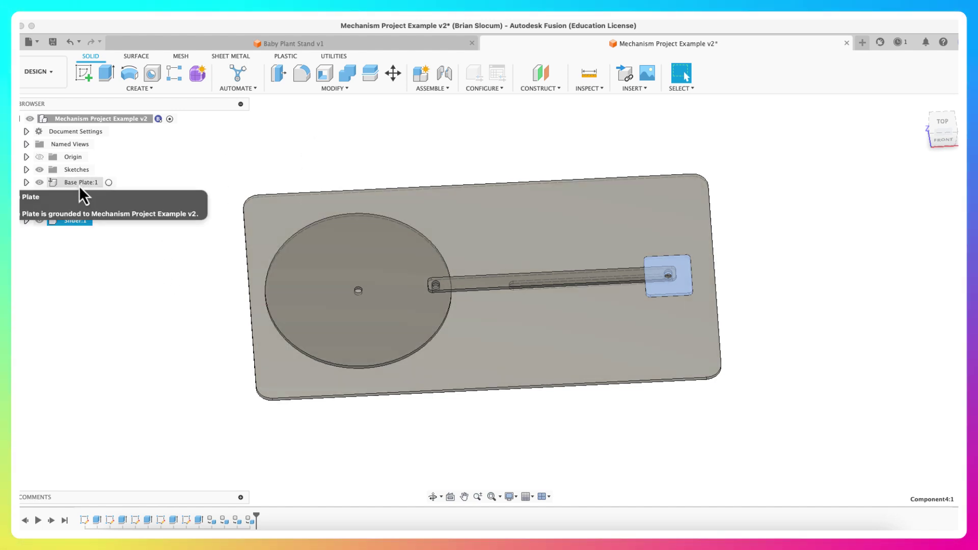
# Step: Open the Physical Material library from Base Plate and expand the Wood materials
pyautogui.rightClick(80, 188)
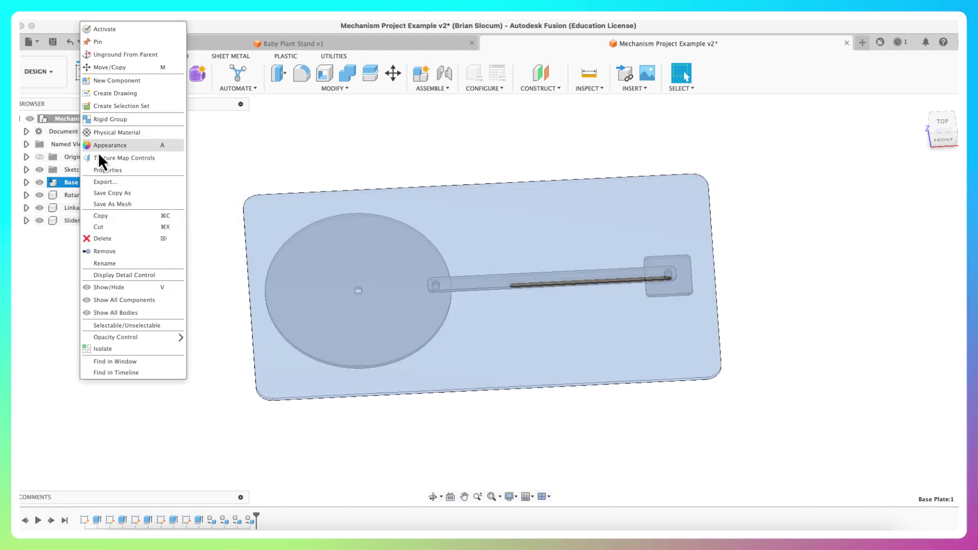
pyautogui.click(104, 133)
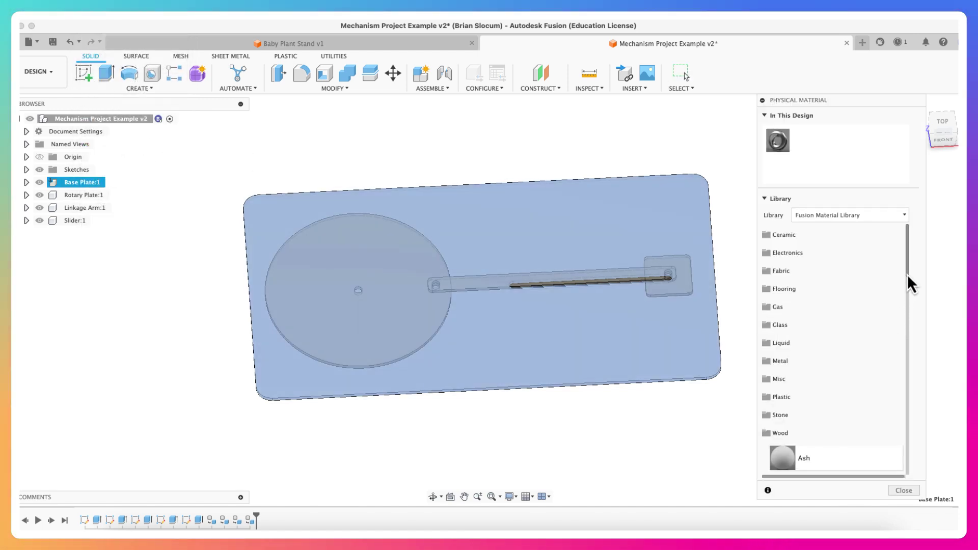
pyautogui.click(784, 434)
pyautogui.click(785, 434)
pyautogui.scroll(-2, 910, 291)
pyautogui.moveTo(909, 285); pyautogui.dragTo(905, 345)
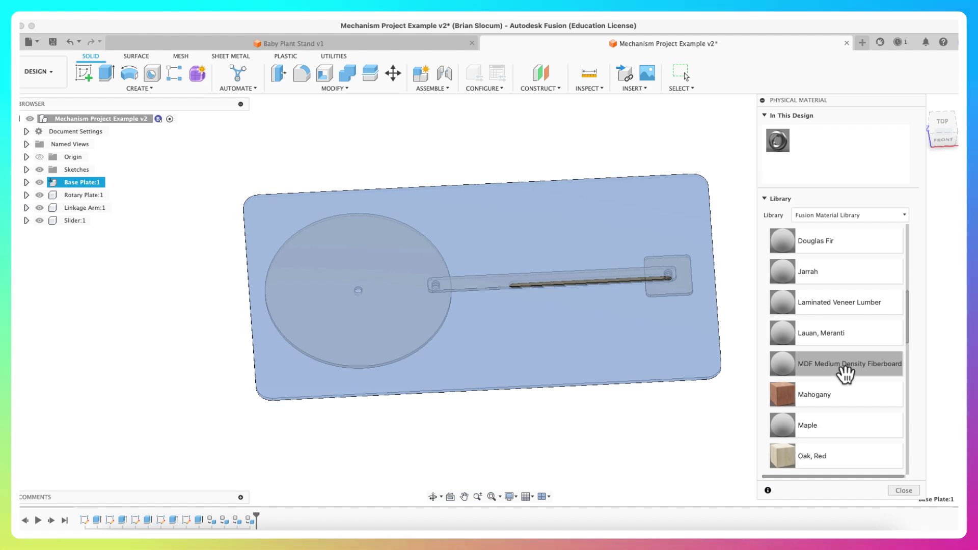
# Step: Apply MDF Medium Density Fiberboard to Base Plate, Rotary Plate, Linkage Arm and Slider
pyautogui.moveTo(845, 376); pyautogui.dragTo(613, 343)
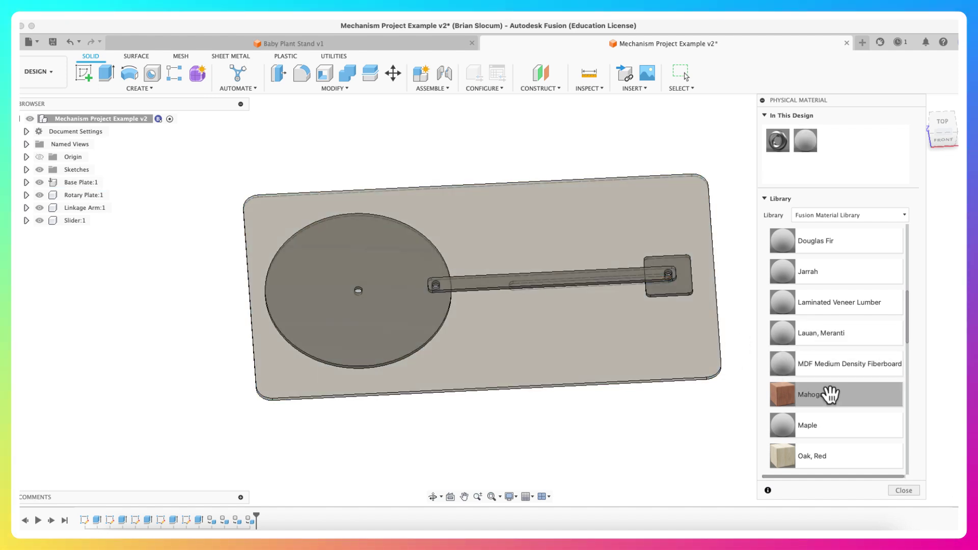
pyautogui.moveTo(825, 371); pyautogui.dragTo(403, 323)
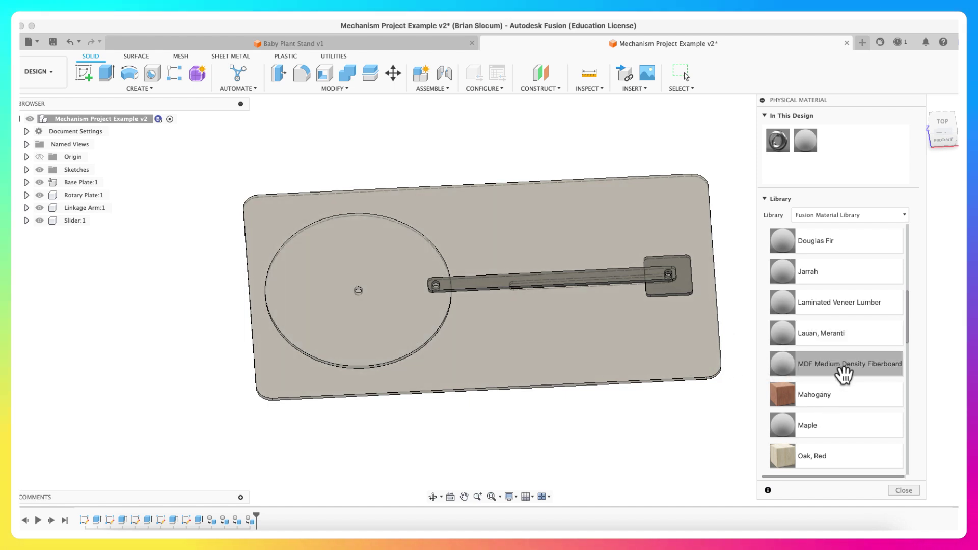
pyautogui.moveTo(843, 376); pyautogui.dragTo(484, 282)
pyautogui.moveTo(854, 375); pyautogui.dragTo(675, 260)
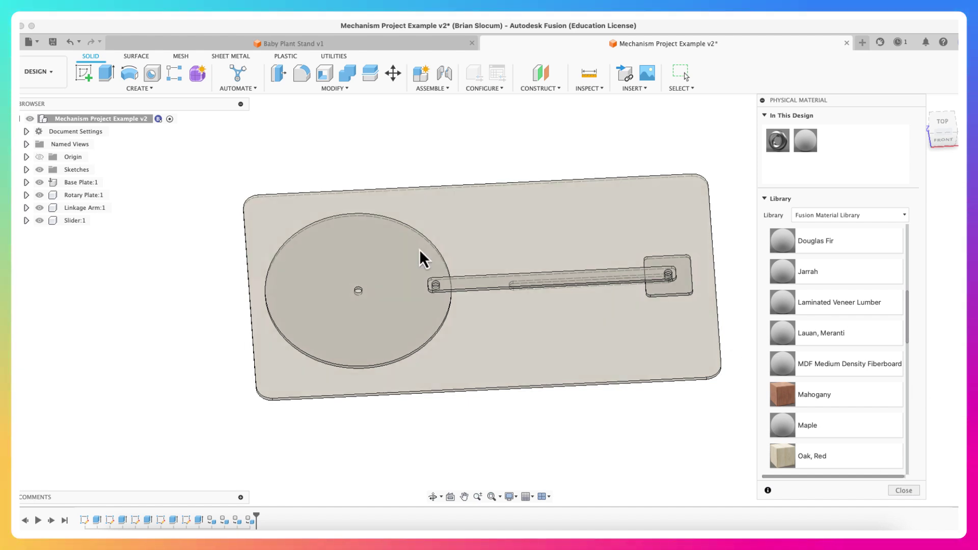
pyautogui.click(901, 492)
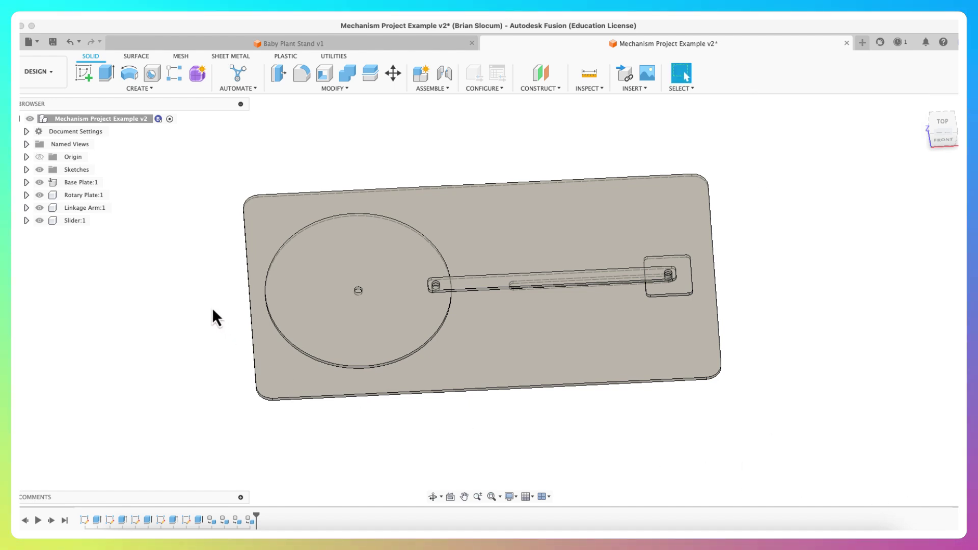
# Step: Save the design as v3 with the 'User Saved' description and switch to the Manufacture workspace
pyautogui.click(57, 46)
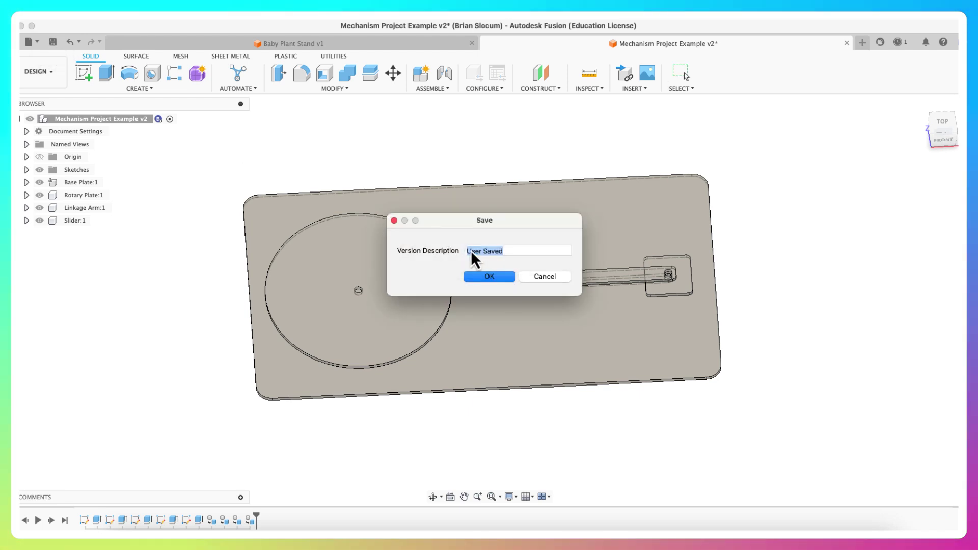
pyautogui.press('Return')
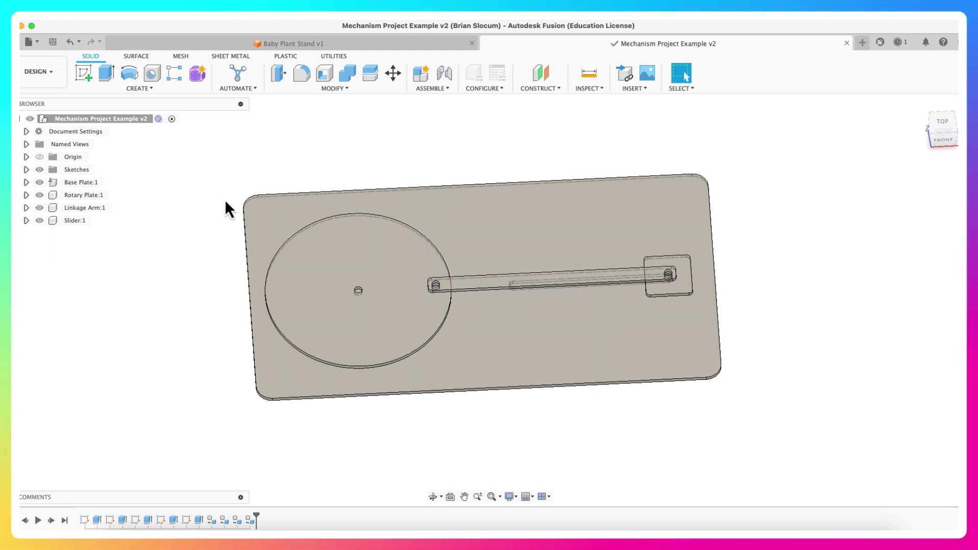
pyautogui.click(47, 75)
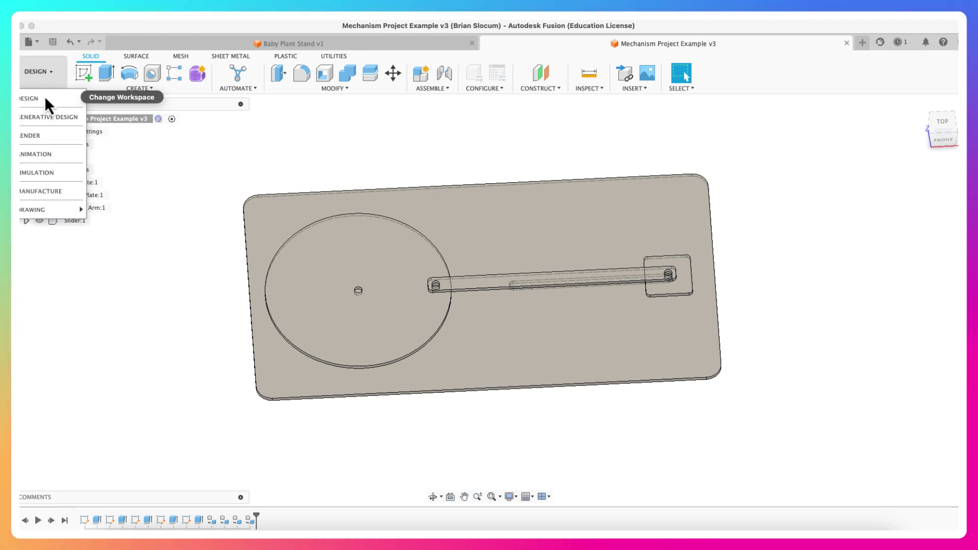
pyautogui.click(51, 191)
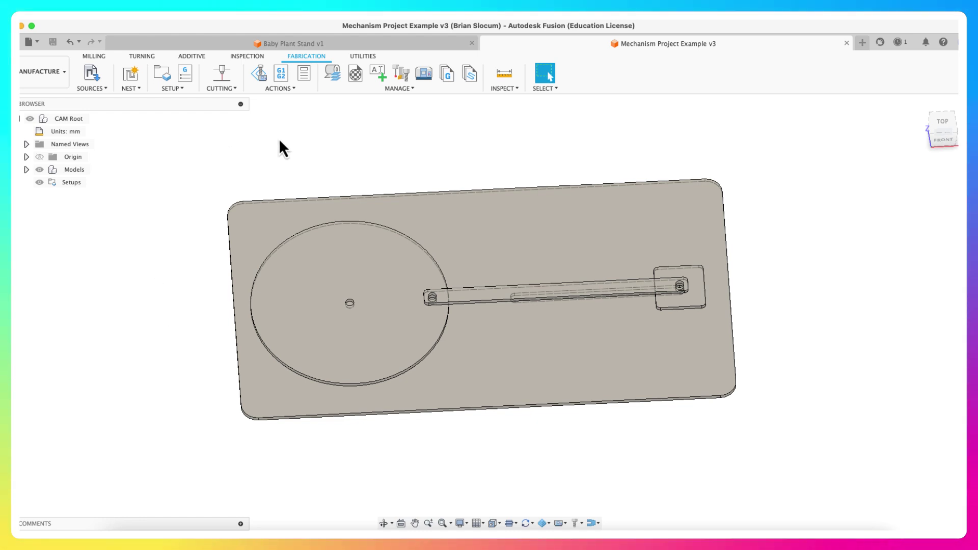
# Step: In the Process Material Library packaging, set the sheet length to 32in (812.8 mm) with 508 mm width
pyautogui.click(334, 77)
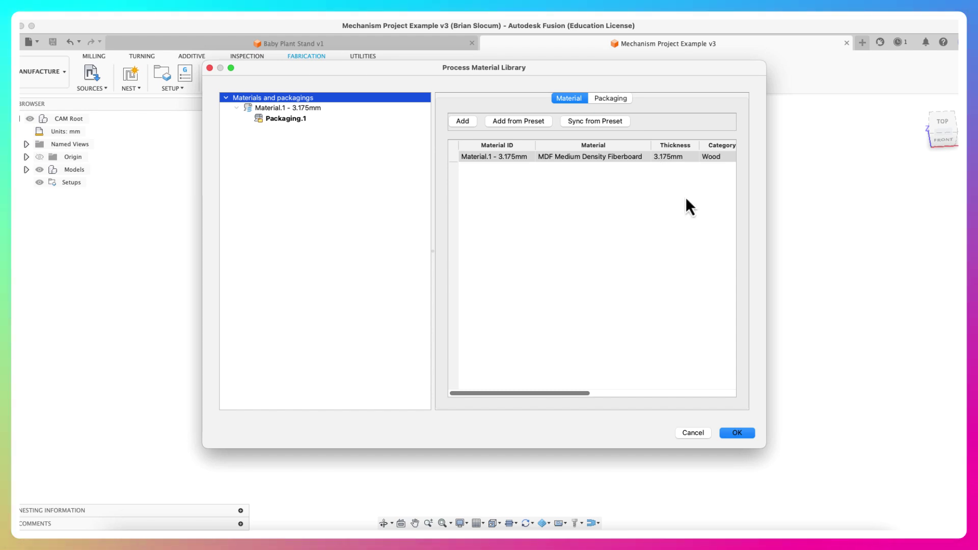
pyautogui.moveTo(584, 397); pyautogui.dragTo(548, 395)
pyautogui.click(610, 98)
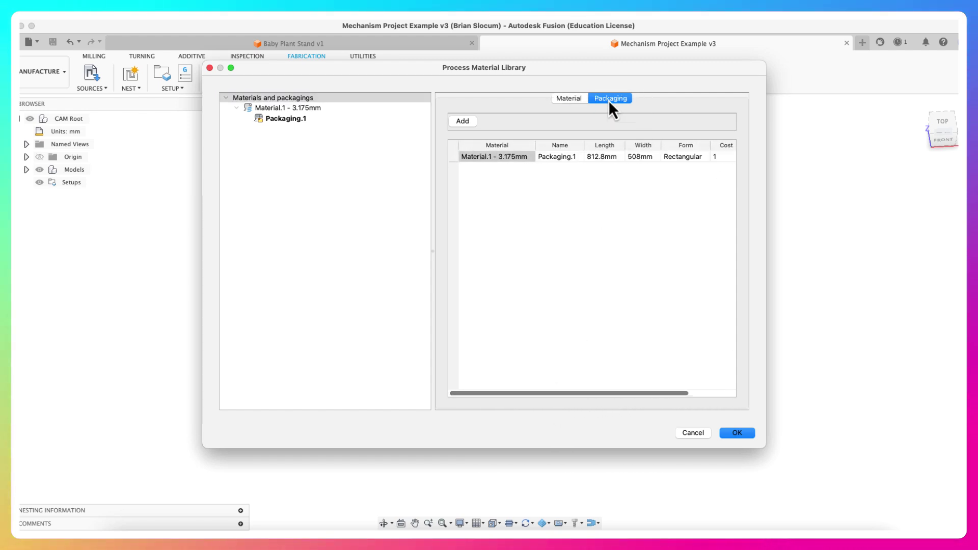
pyautogui.doubleClick(595, 158)
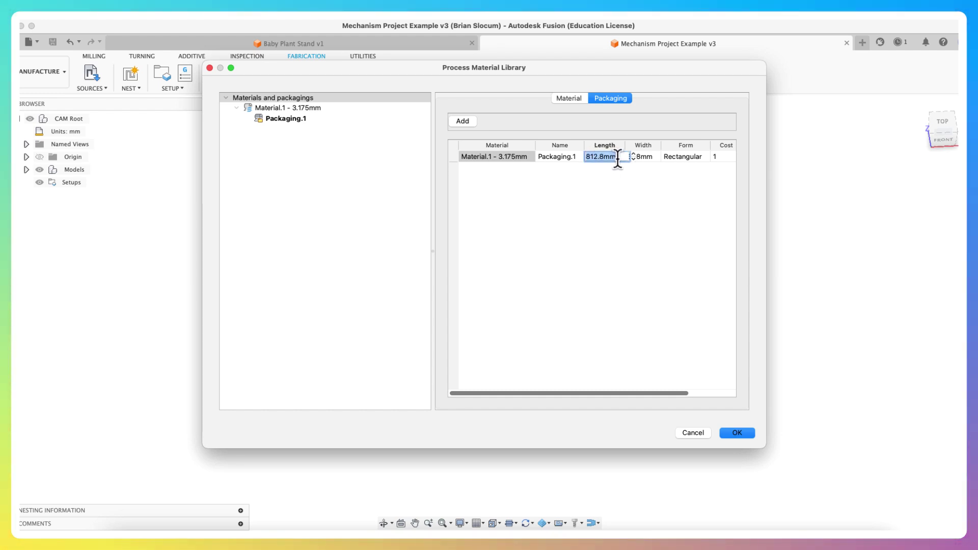
pyautogui.moveTo(617, 158); pyautogui.dragTo(587, 158)
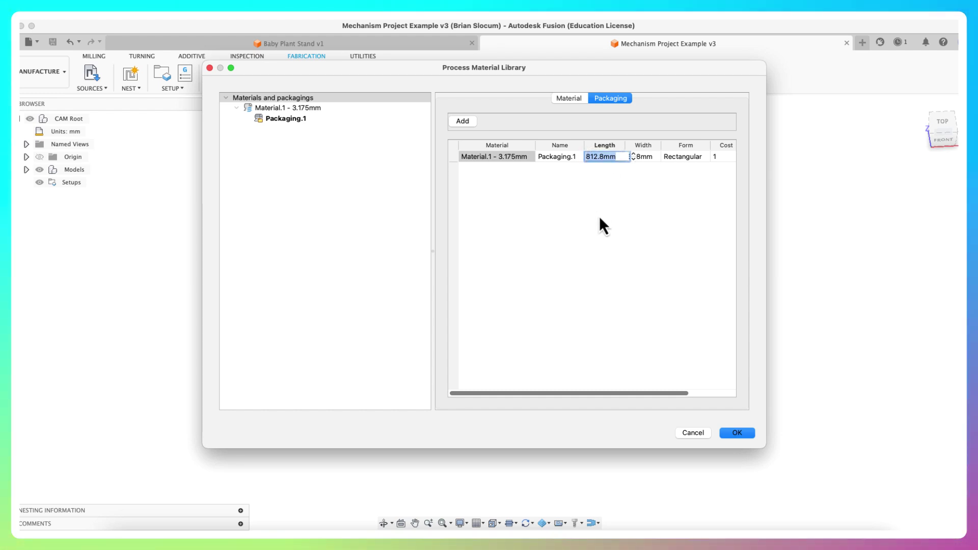
pyautogui.write('32in')
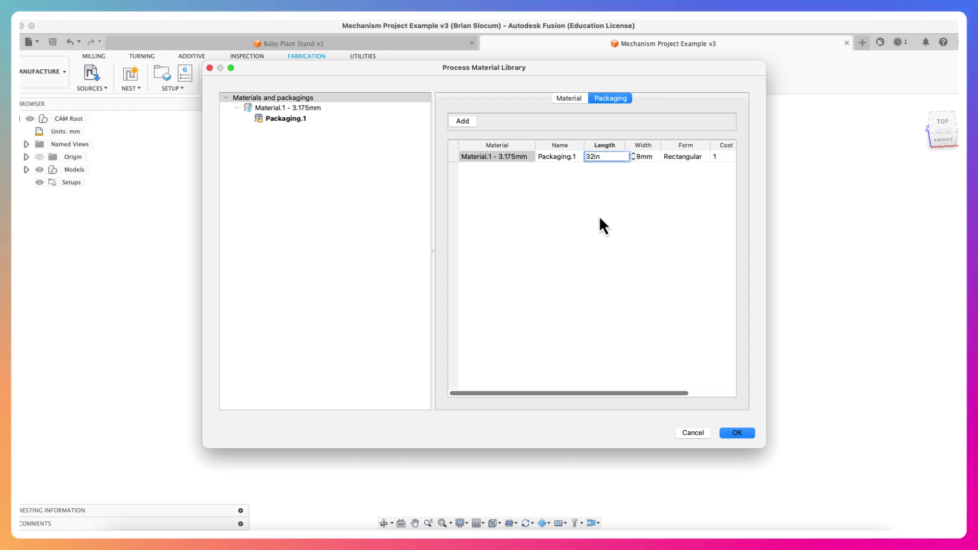
pyautogui.press('Return')
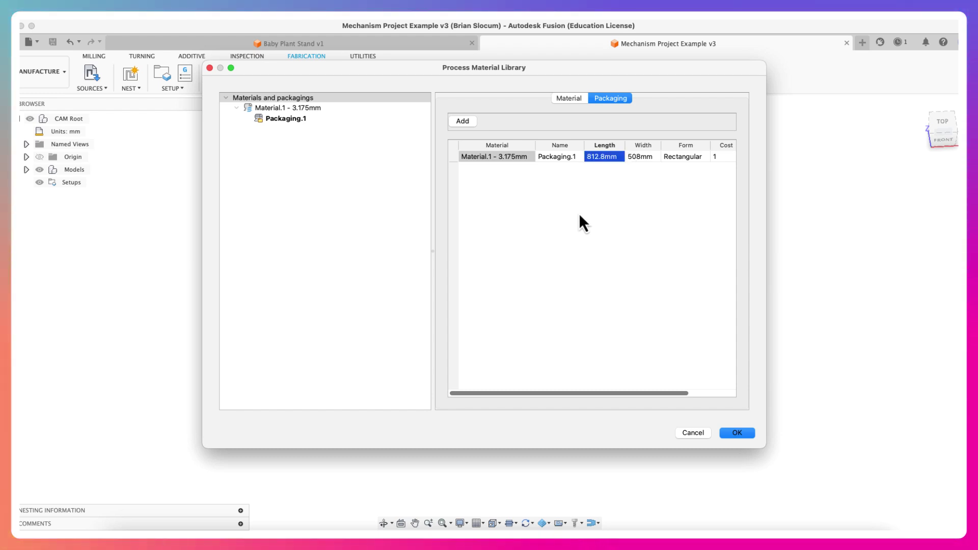
pyautogui.doubleClick(634, 158)
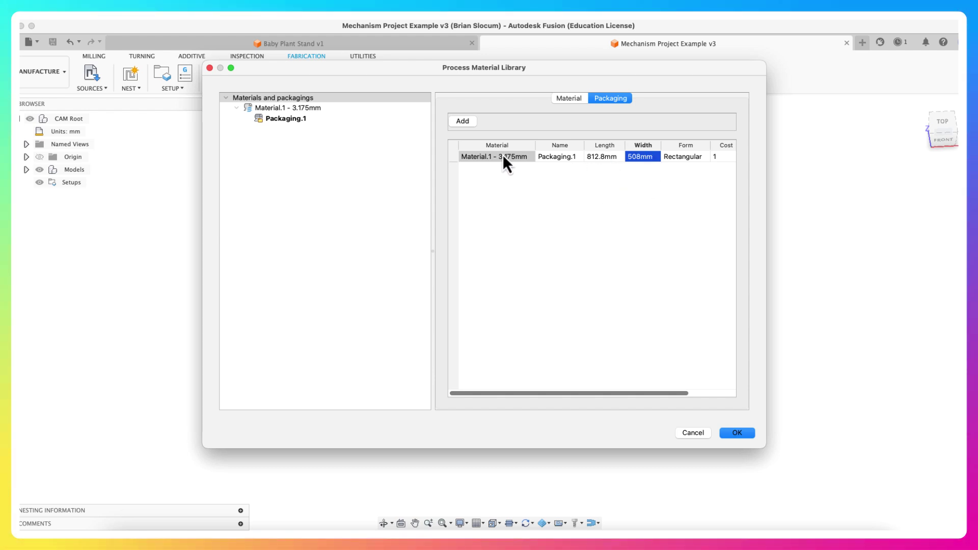
# Step: Create a nest study including all four parts on the 812.8 × 508 mm Packaging.1 sheet
pyautogui.click(736, 434)
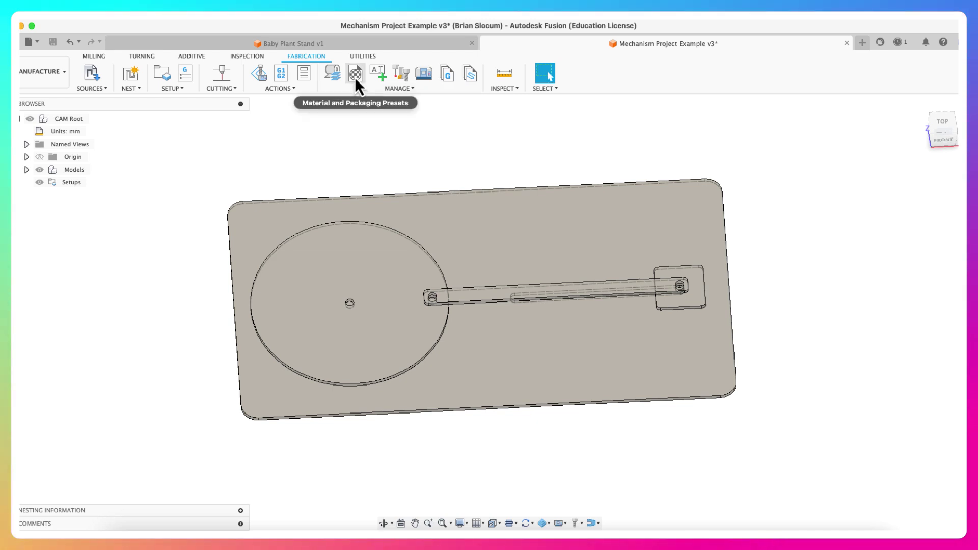
pyautogui.click(130, 78)
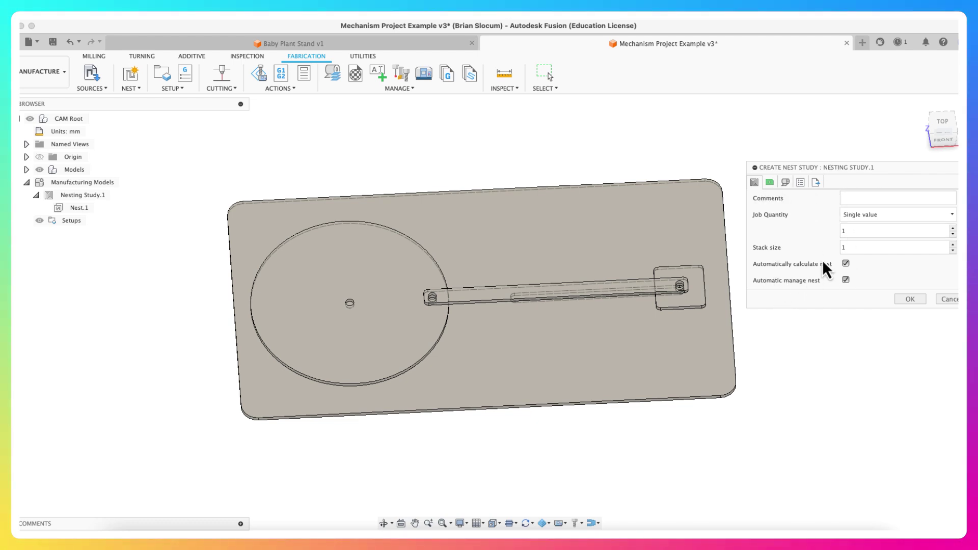
pyautogui.click(770, 183)
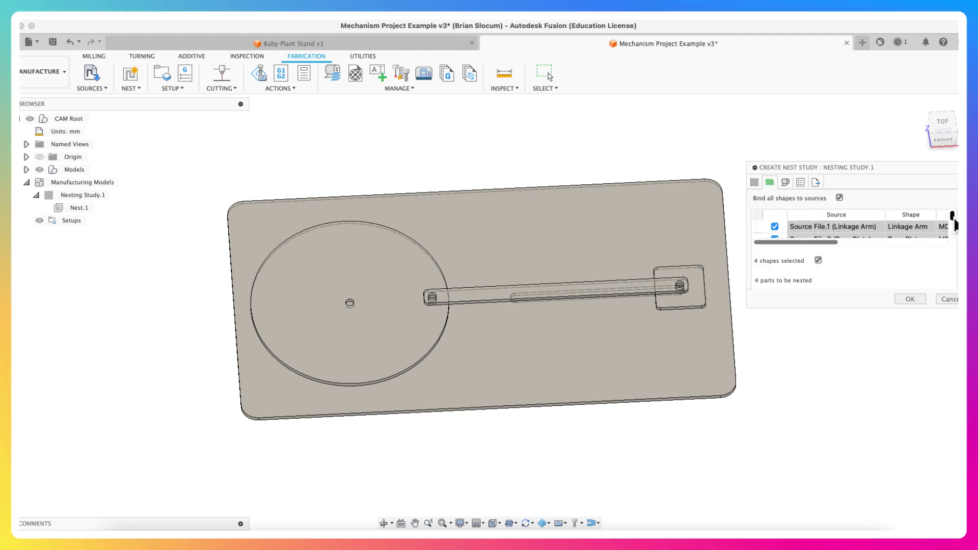
pyautogui.moveTo(953, 220); pyautogui.dragTo(954, 235)
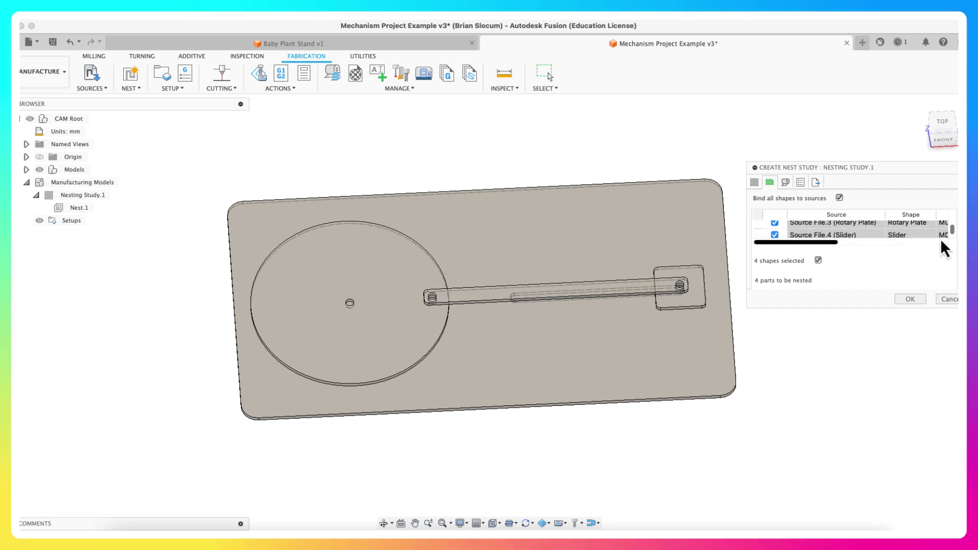
pyautogui.moveTo(950, 232); pyautogui.dragTo(952, 220)
pyautogui.click(774, 229)
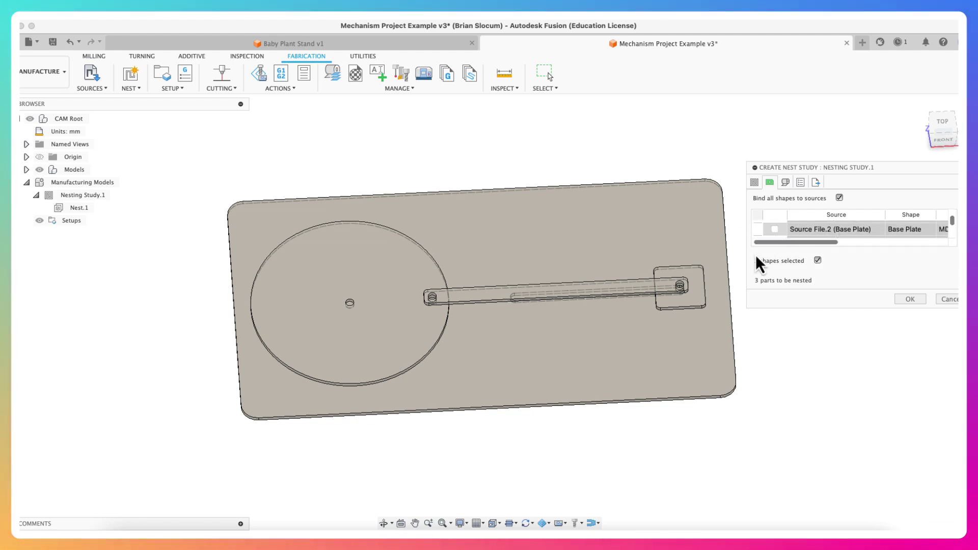
pyautogui.click(774, 229)
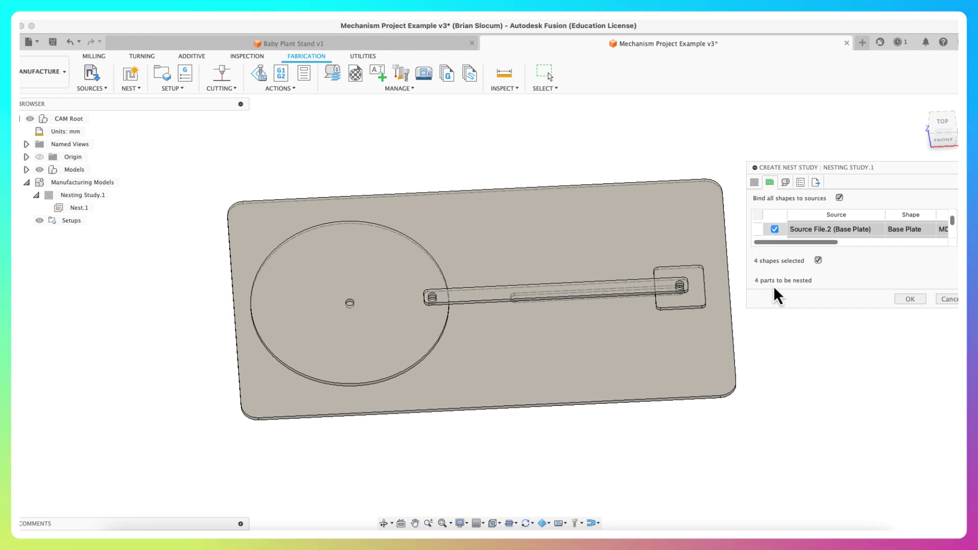
pyautogui.click(784, 183)
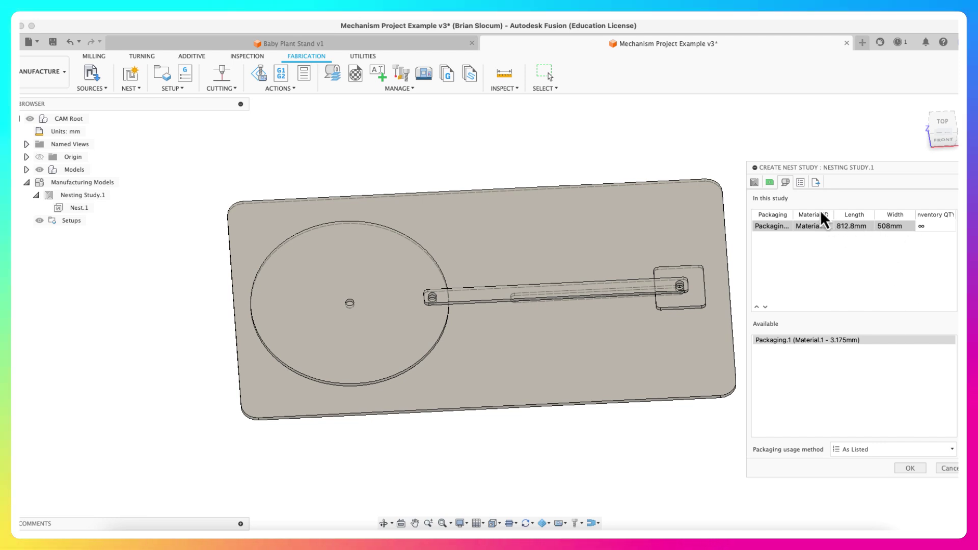
pyautogui.click(801, 185)
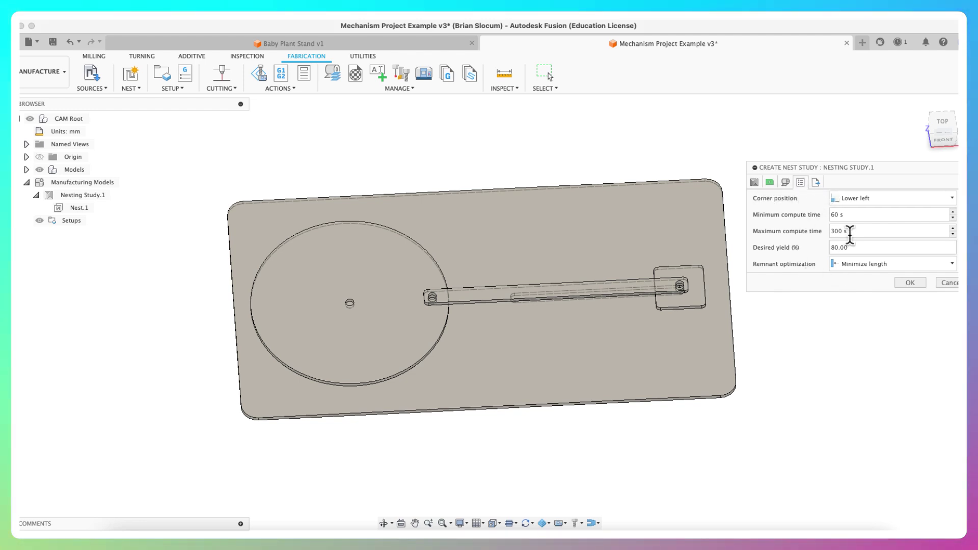
# Step: Discard the nest study and accept the MDF Sheet material and packaging preset
pyautogui.click(949, 285)
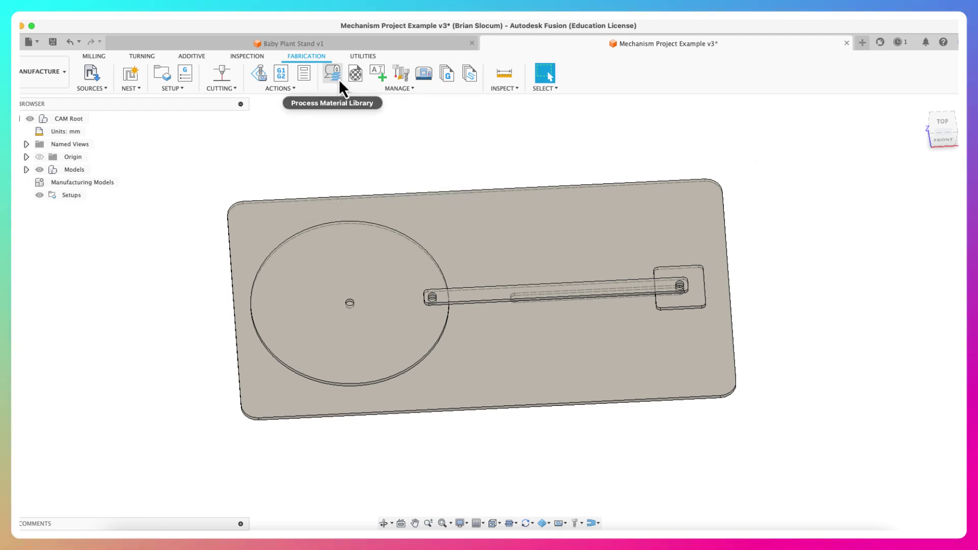
pyautogui.click(359, 79)
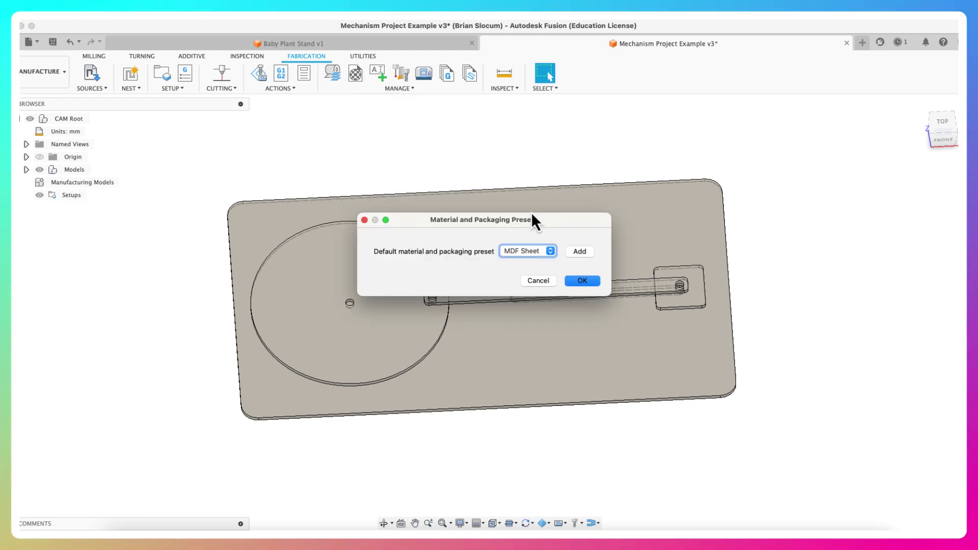
pyautogui.click(547, 284)
# Step: In the Process Material Library, check Packaging.1's size and its 2 mm nesting trims on every edge
pyautogui.click(332, 74)
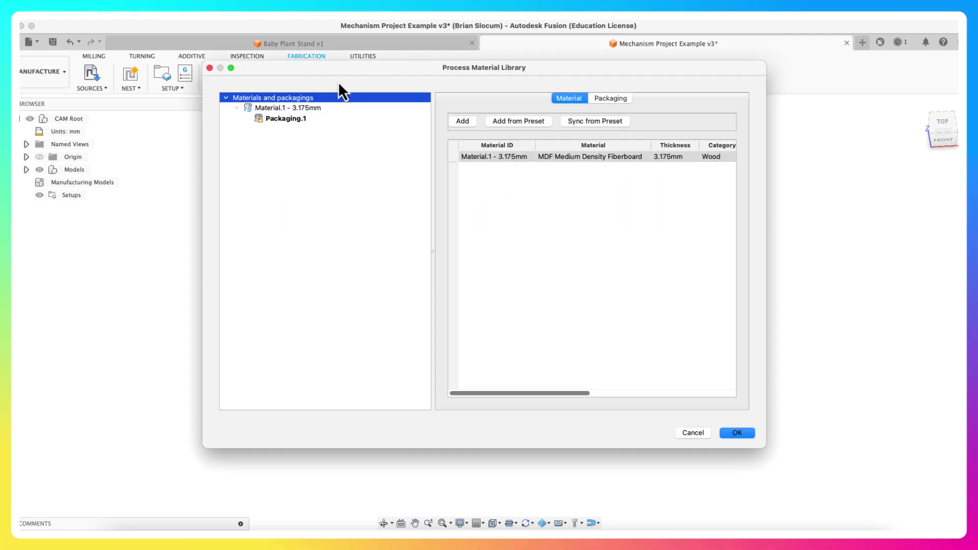
pyautogui.click(281, 119)
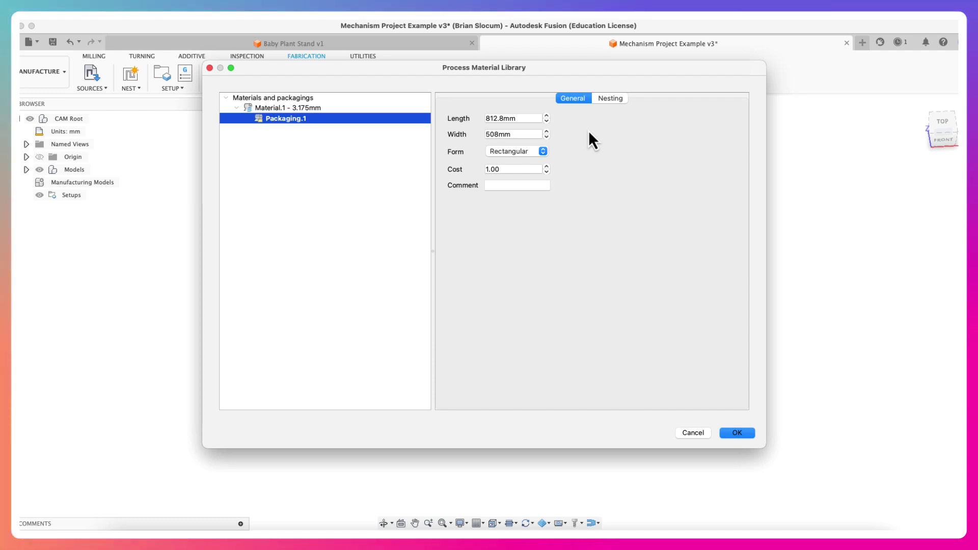
pyautogui.click(611, 101)
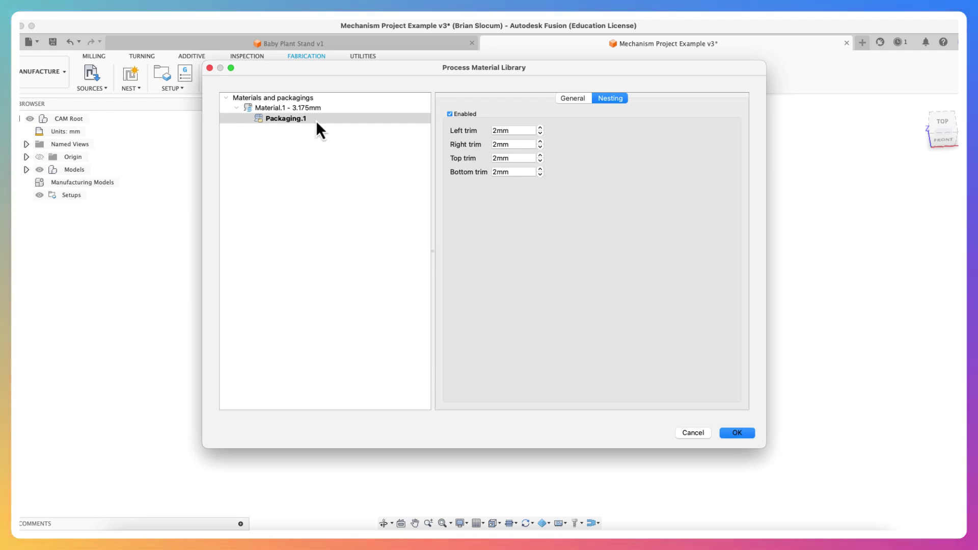
pyautogui.click(284, 110)
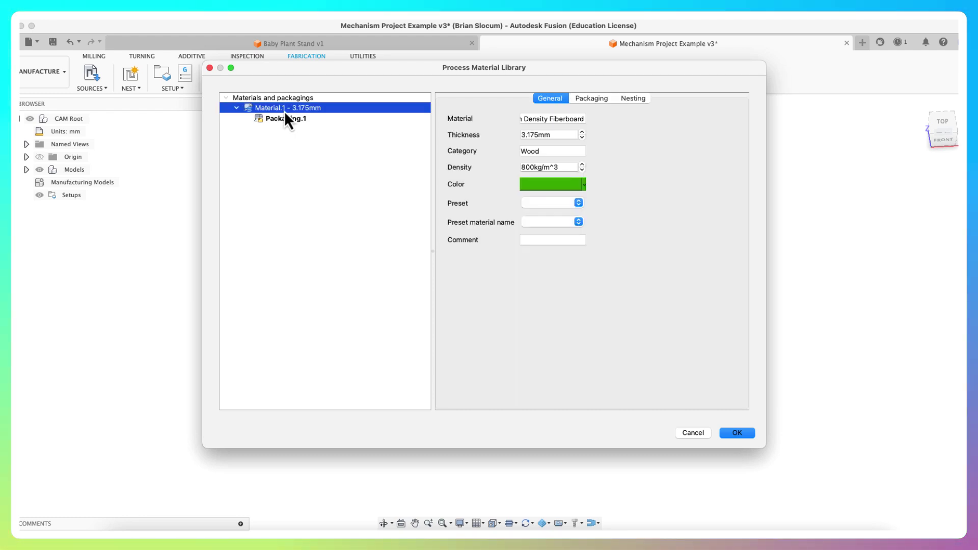
pyautogui.click(284, 119)
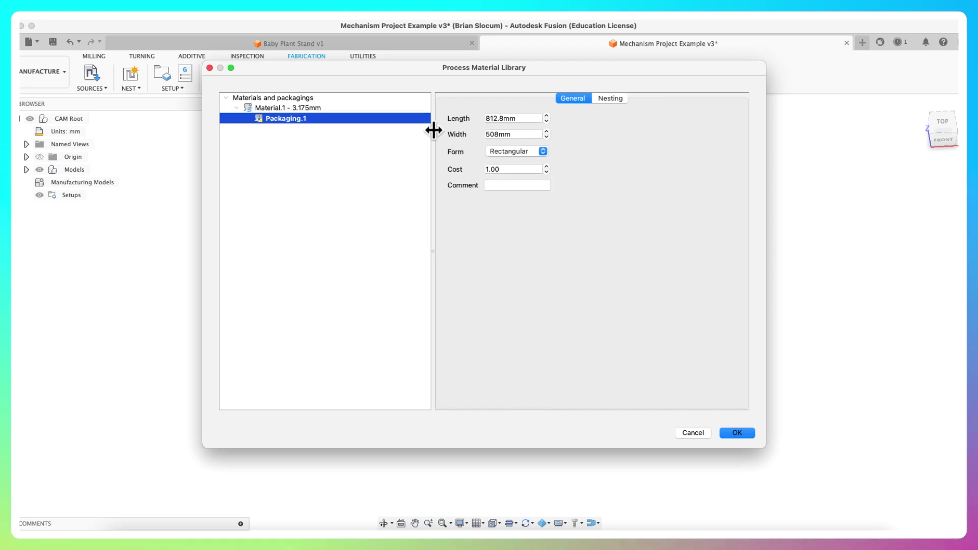
pyautogui.click(614, 100)
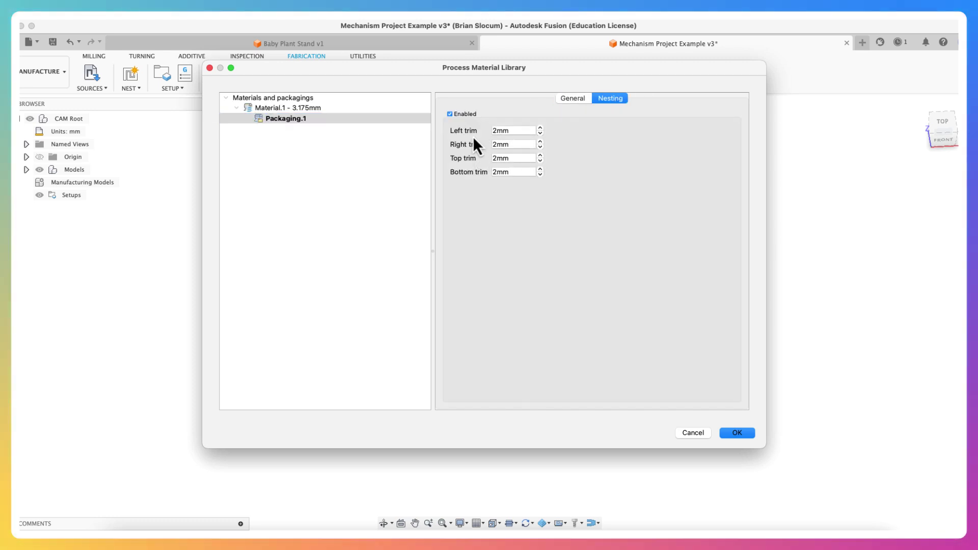
# Step: Start a new nest study and review its four shapes and 812.8 × 508 mm sheet
pyautogui.click(749, 434)
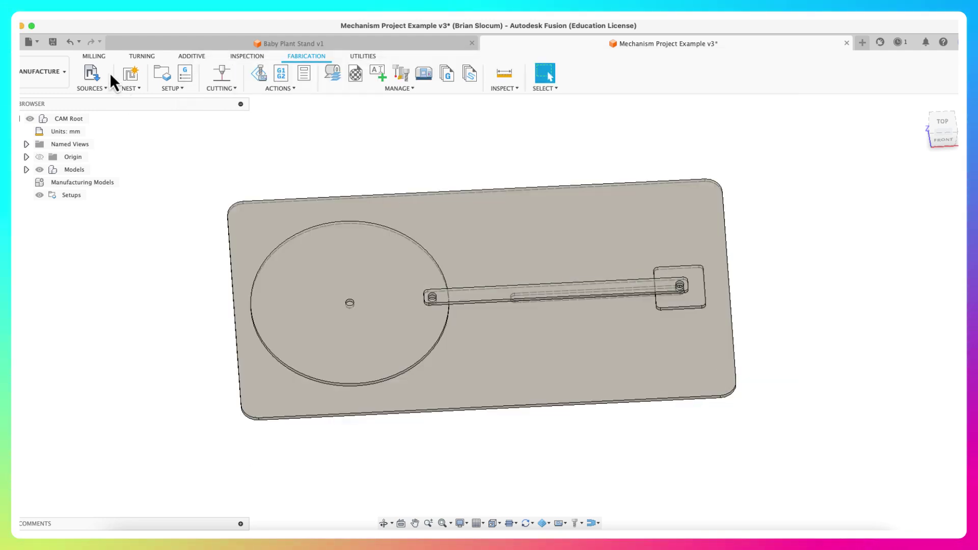
pyautogui.click(130, 74)
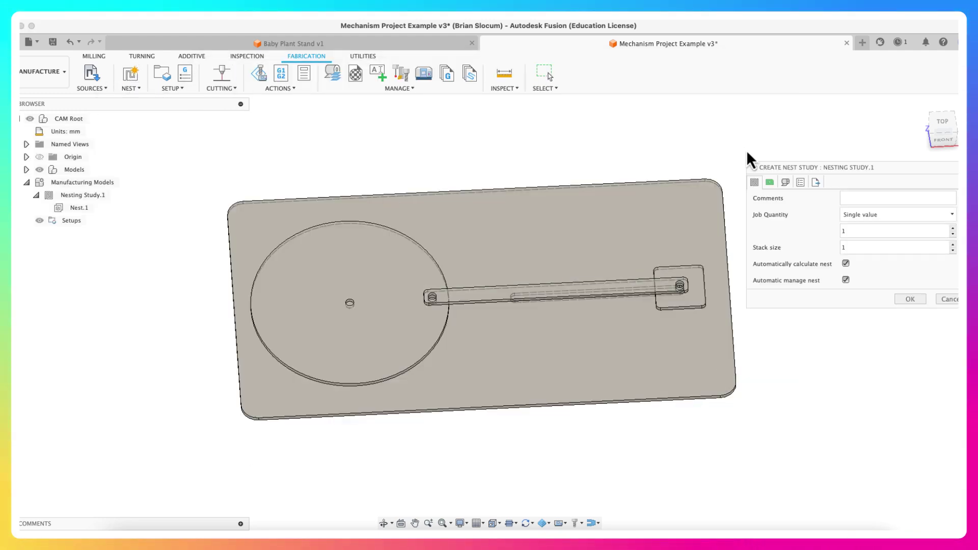
pyautogui.click(770, 183)
pyautogui.scroll(-3, 825, 231)
pyautogui.scroll(2, 825, 230)
pyautogui.scroll(-2, 825, 231)
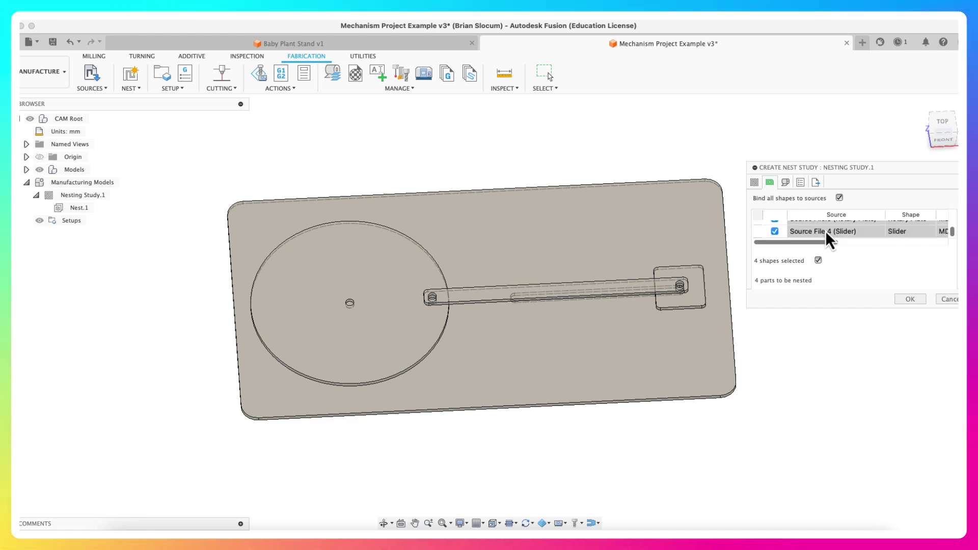
pyautogui.click(787, 183)
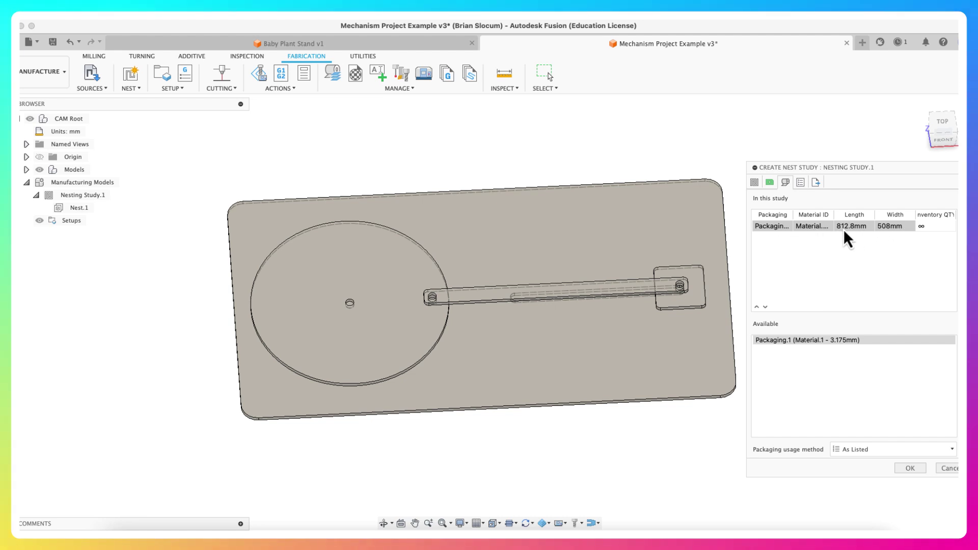
# Step: Set the nesting start corner to Upper left, keeping Minimize length remnant optimization
pyautogui.click(799, 183)
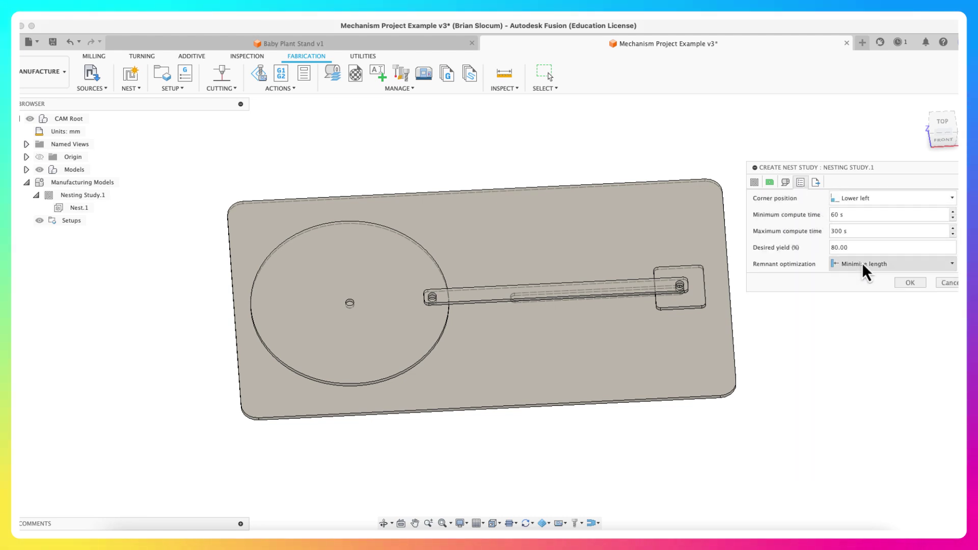
pyautogui.click(946, 197)
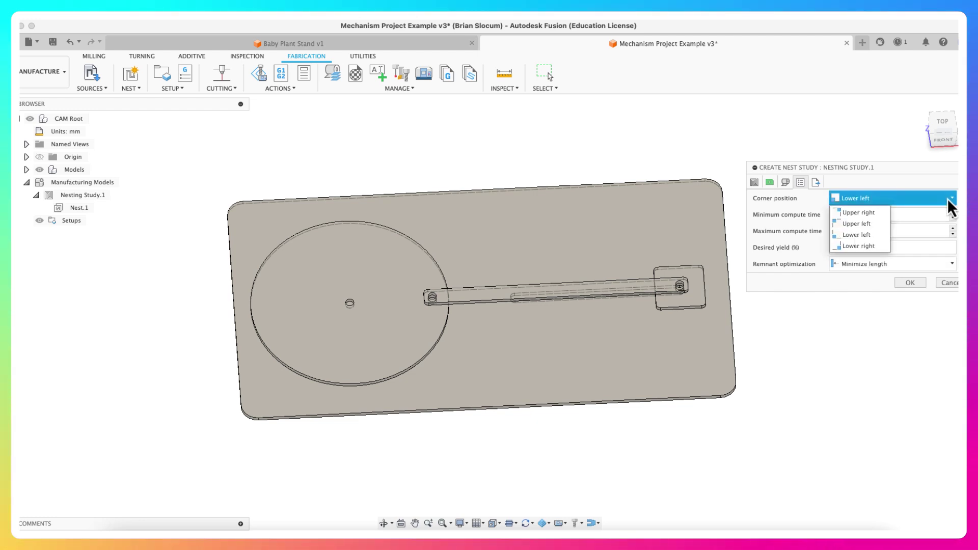
pyautogui.click(858, 224)
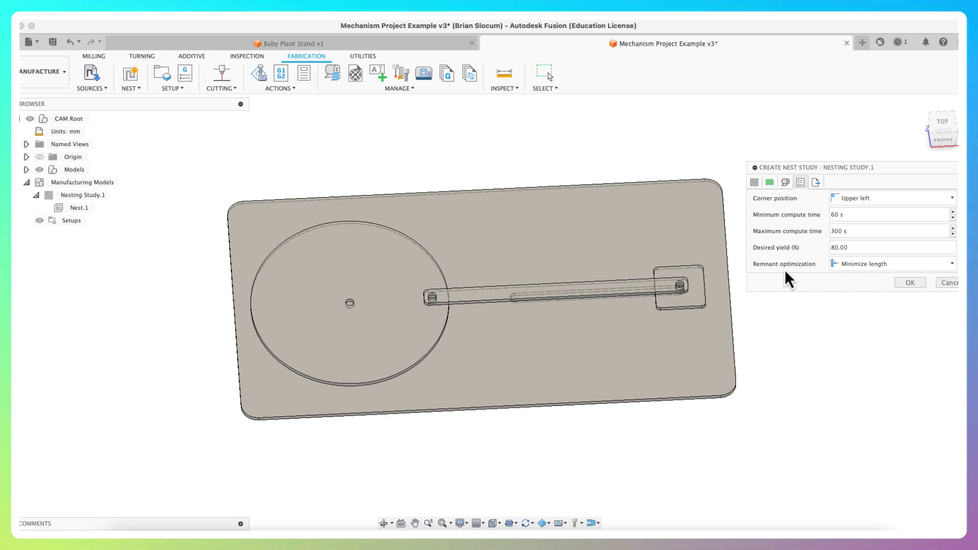
pyautogui.click(950, 266)
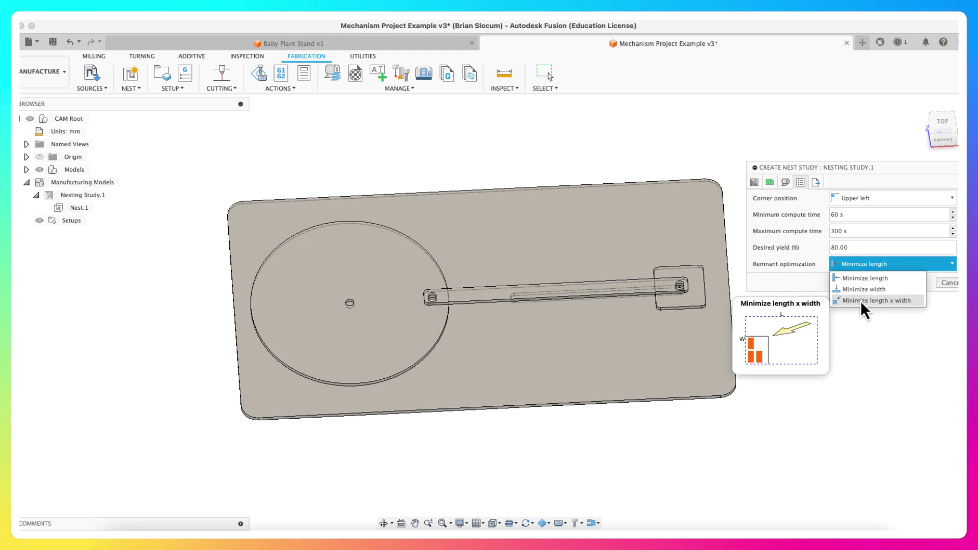
pyautogui.click(859, 284)
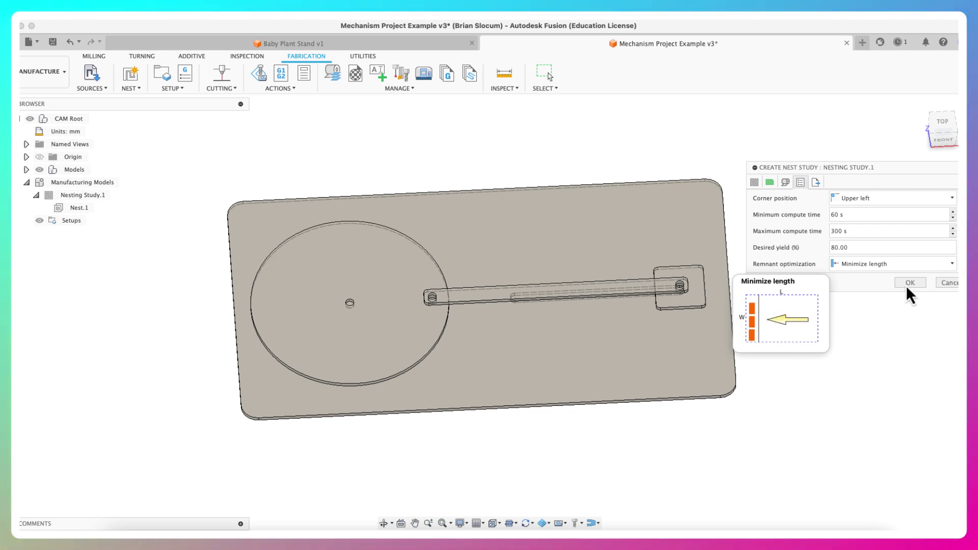
pyautogui.click(815, 181)
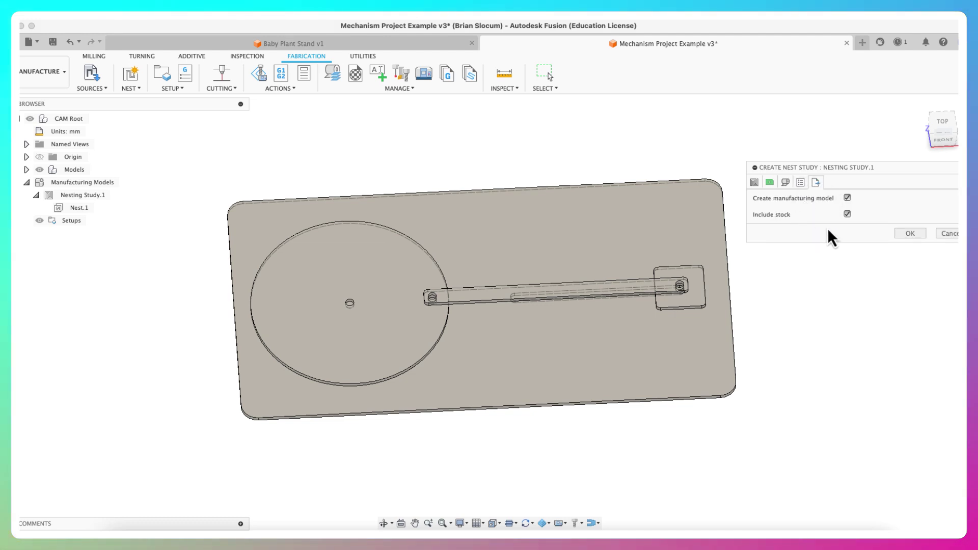
# Step: Run the nest study and inspect Sheet.1 with all four parts packed in its upper-left area
pyautogui.click(909, 233)
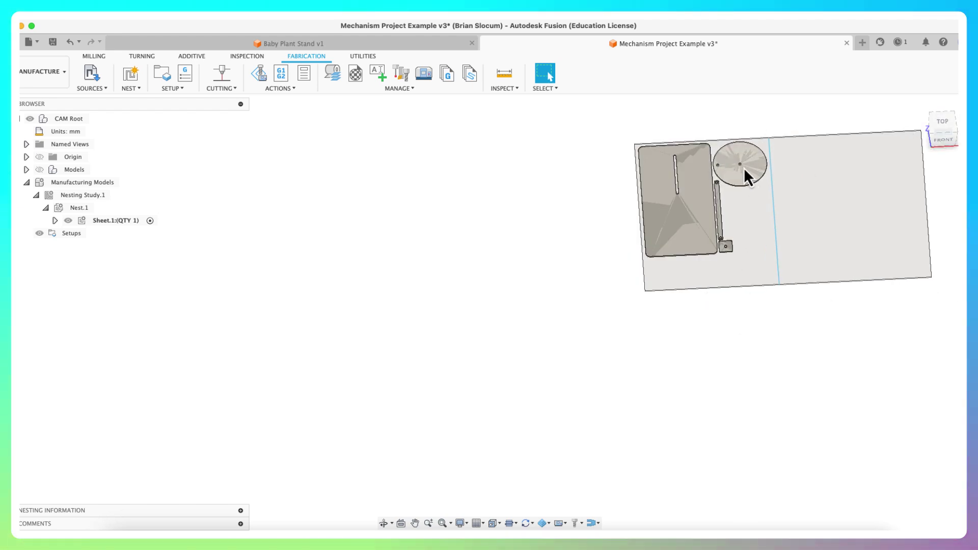
pyautogui.scroll(5, 718, 246)
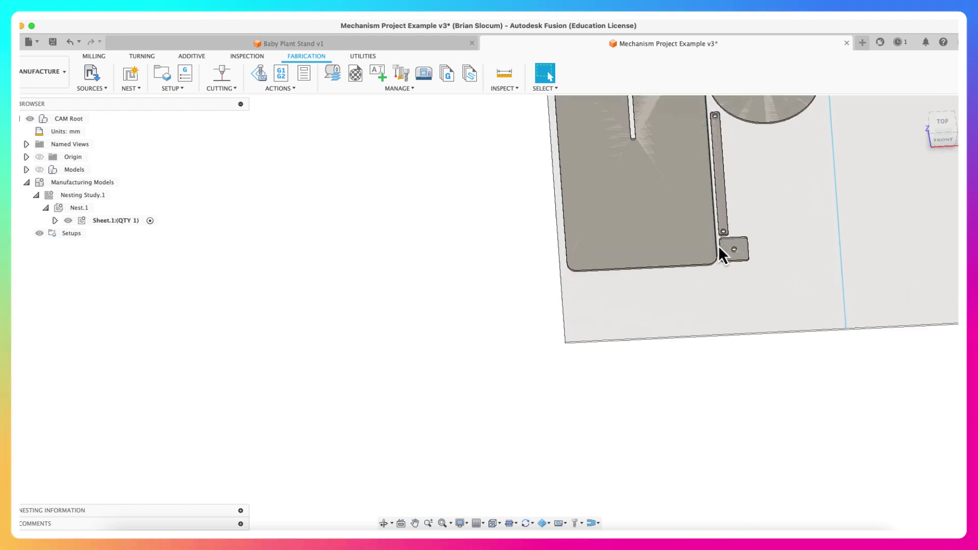
pyautogui.scroll(-2, 723, 272)
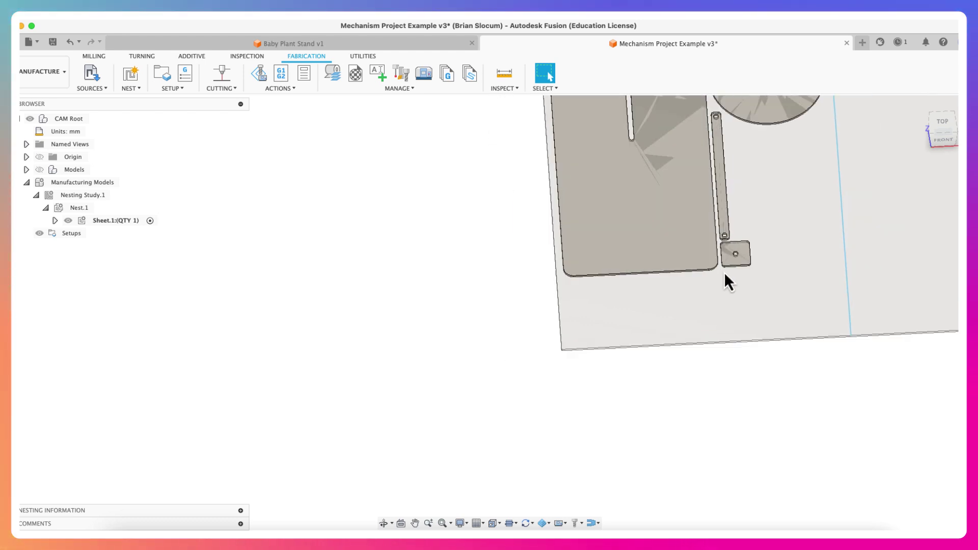
pyautogui.scroll(-4, 560, 244)
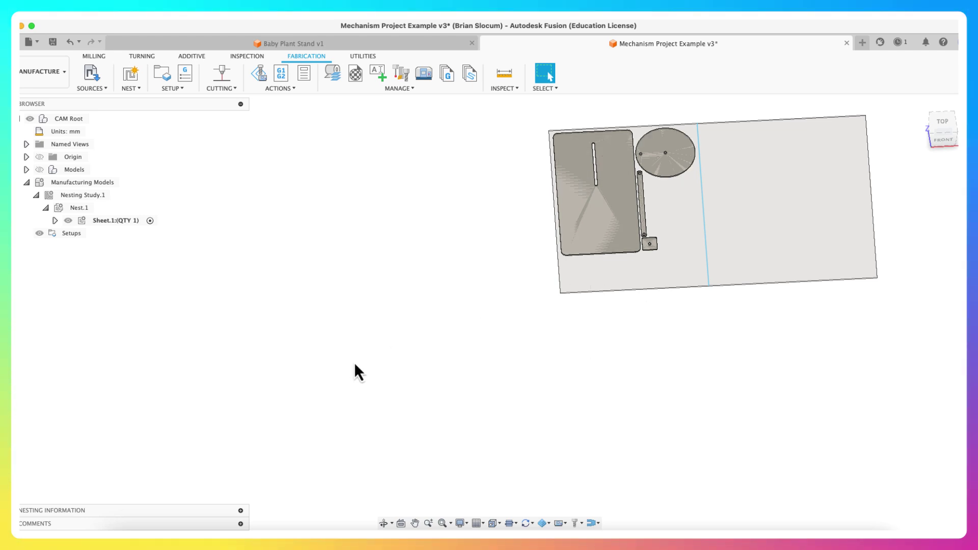
# Step: Export Sheet.1 as a DXF to Downloads using DefaultExportConfiguration.cfg
pyautogui.click(55, 223)
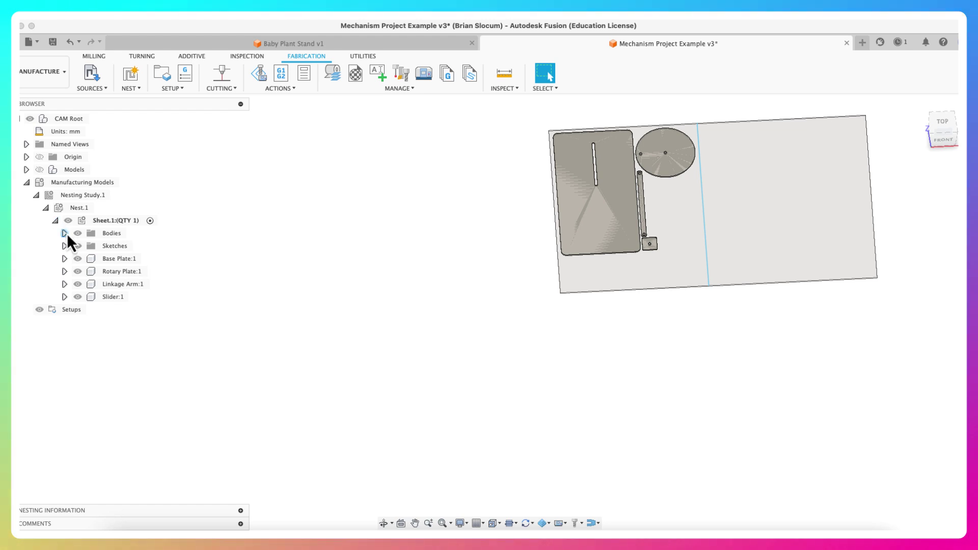
pyautogui.rightClick(115, 221)
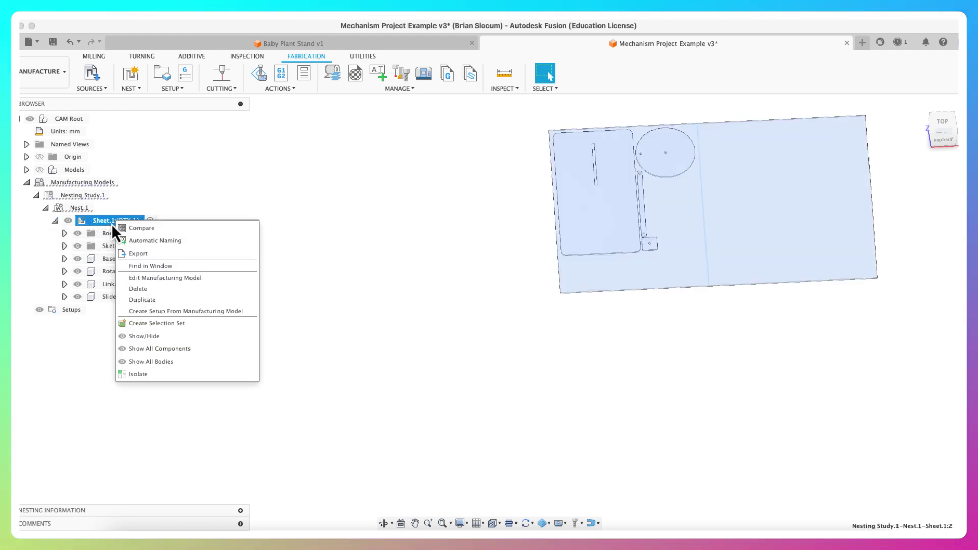
pyautogui.click(130, 254)
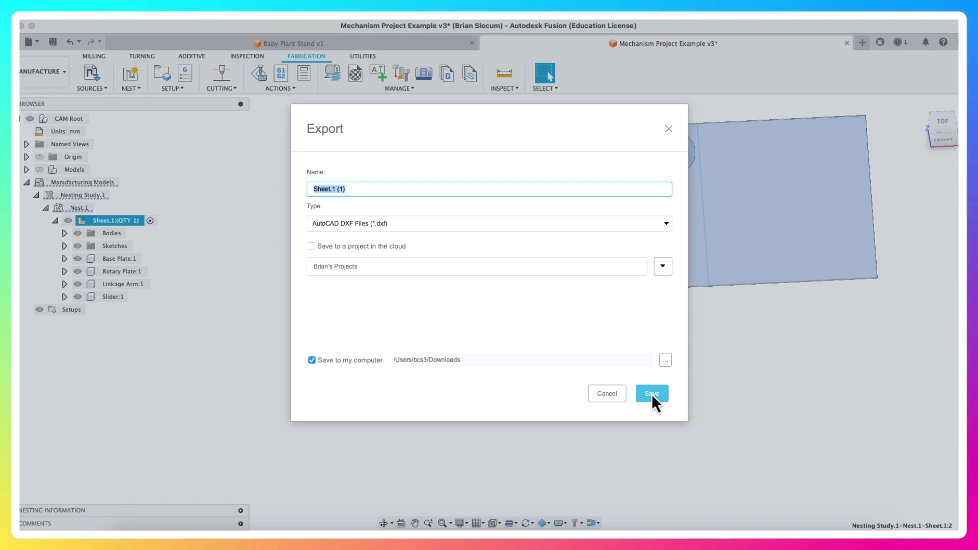
pyautogui.click(652, 393)
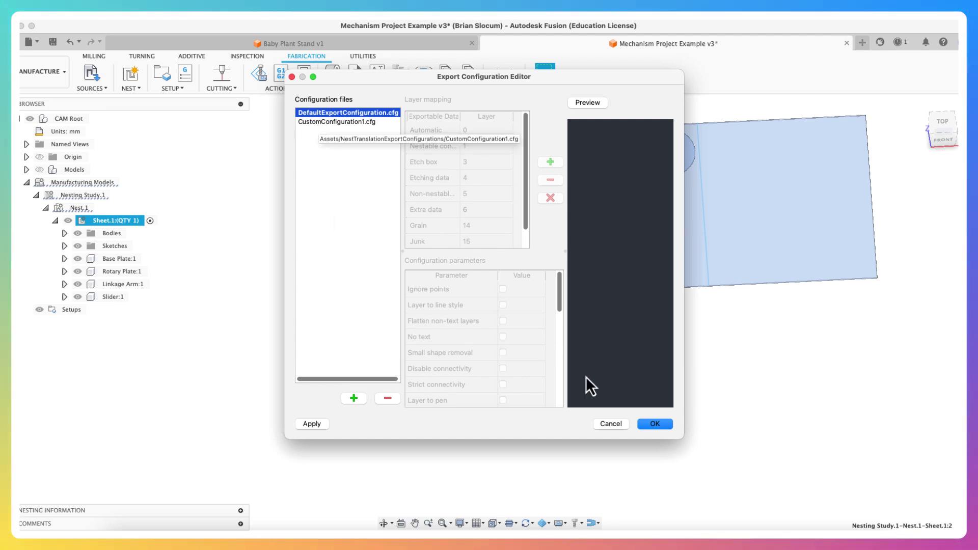
pyautogui.click(656, 424)
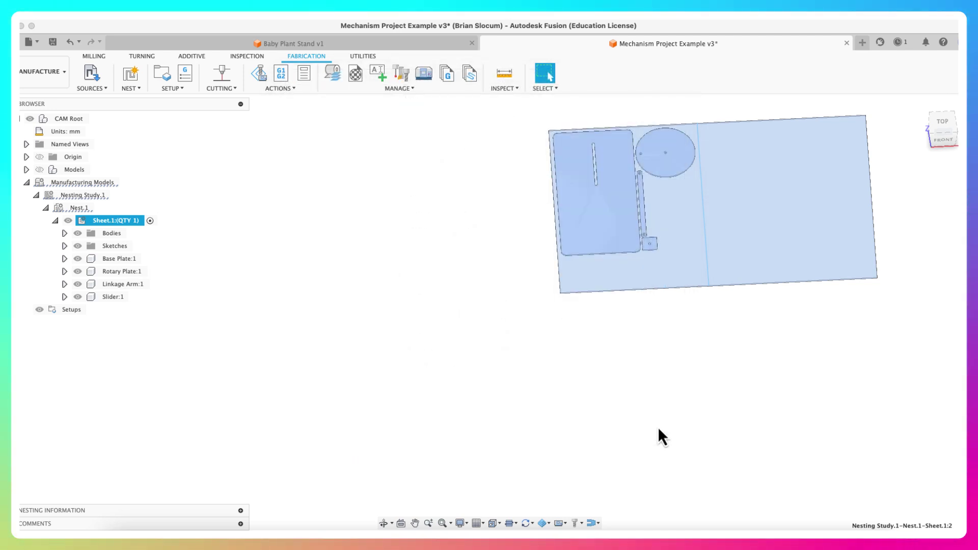